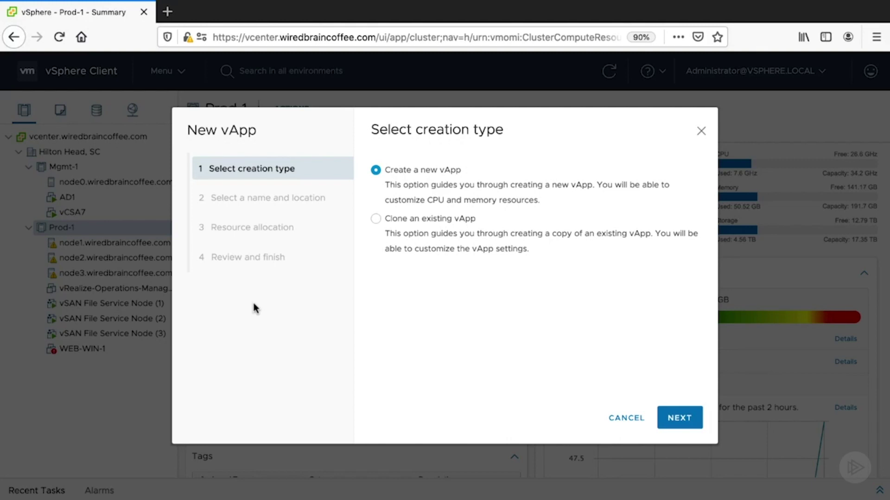
- Choose to create a new vApp rather than clone an existing one, and proceed to its name and location
left_click(376, 219)
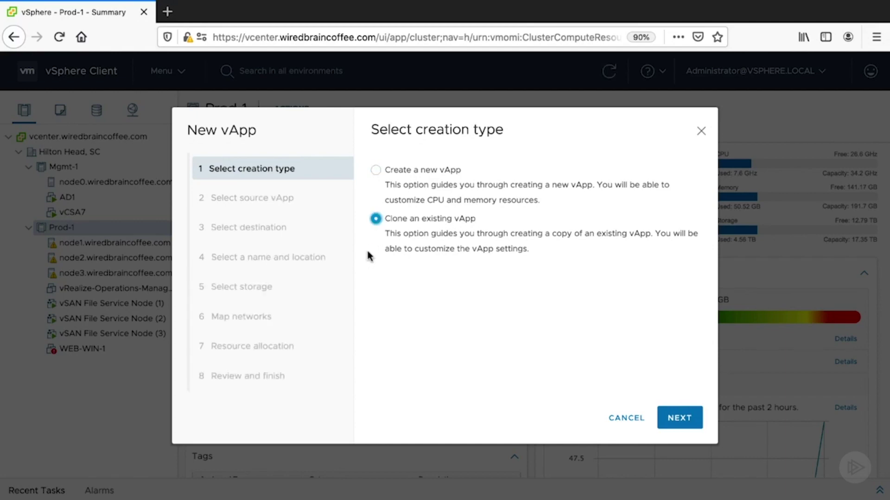
left_click(376, 174)
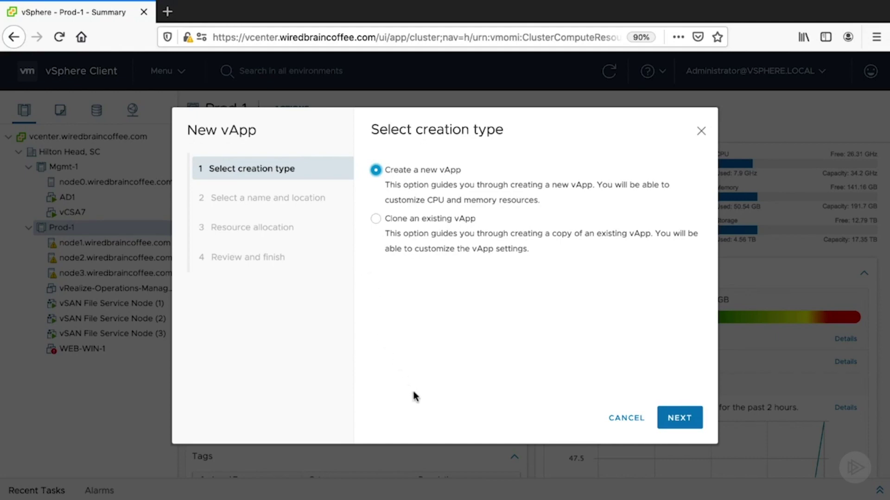
left_click(675, 428)
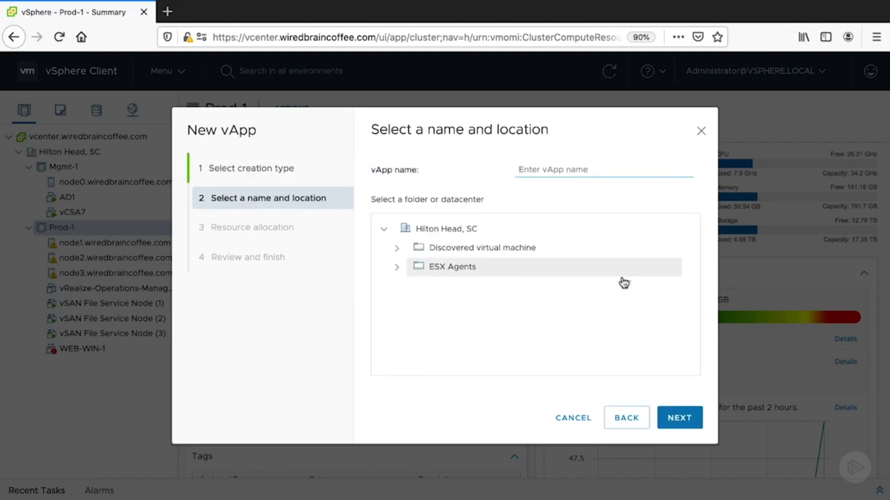
- Name the vApp Multi-Tier-App-1 and place it in the Hilton Head, SC datacenter
type("Mul")
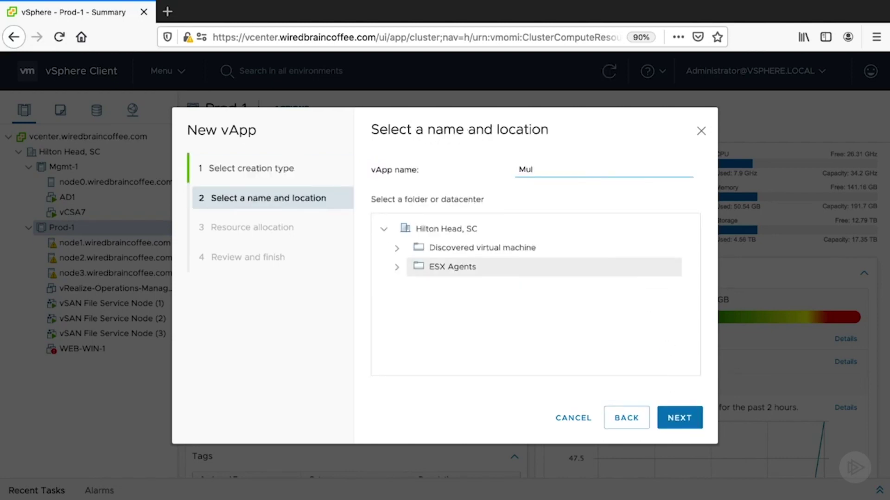
type("ti-Tier-App-1")
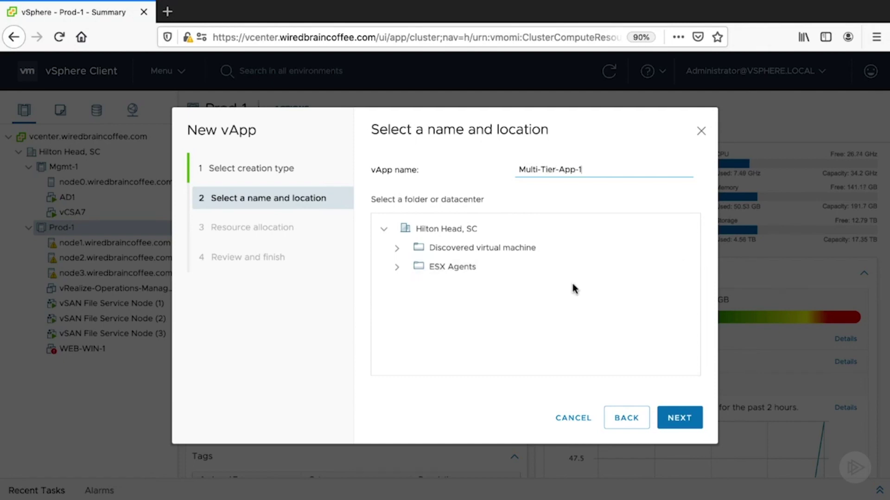
left_click(435, 233)
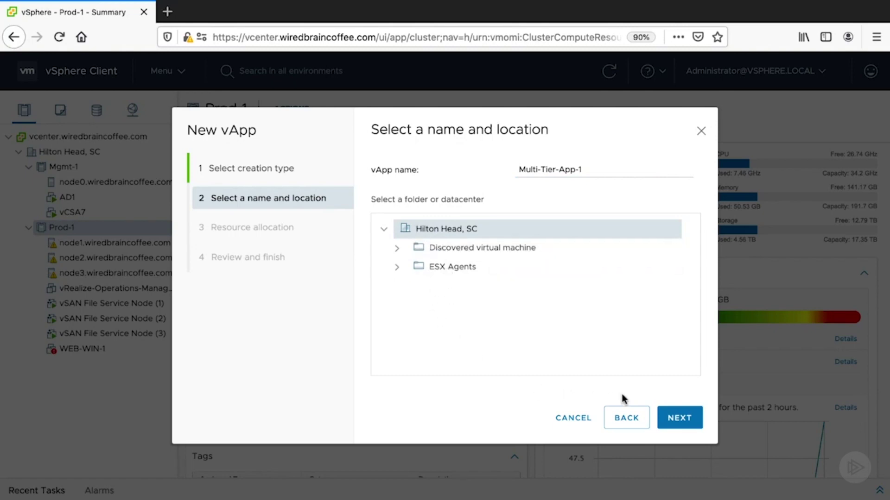
left_click(670, 420)
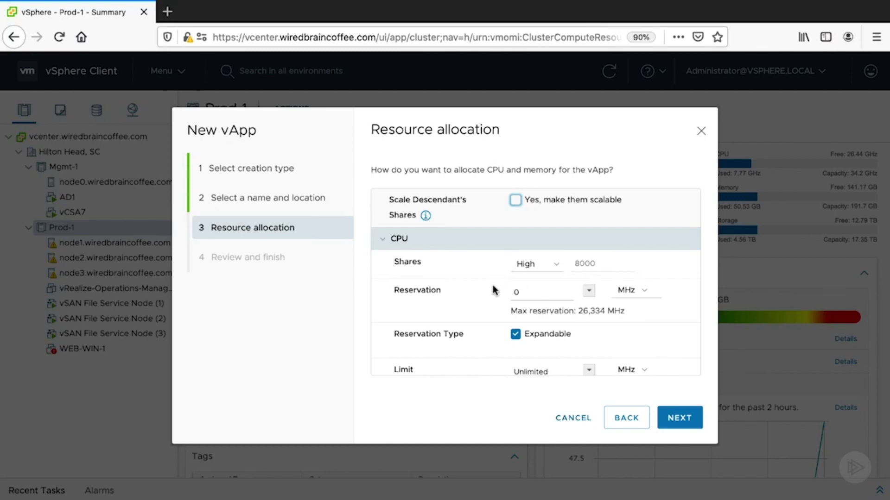
- Review the CPU and memory allocation, keep the default values, and finish creating the vApp
scroll(493, 290, "down", 3)
scroll(494, 290, "up", 5)
scroll(480, 295, "down", 3)
scroll(479, 297, "down", 3)
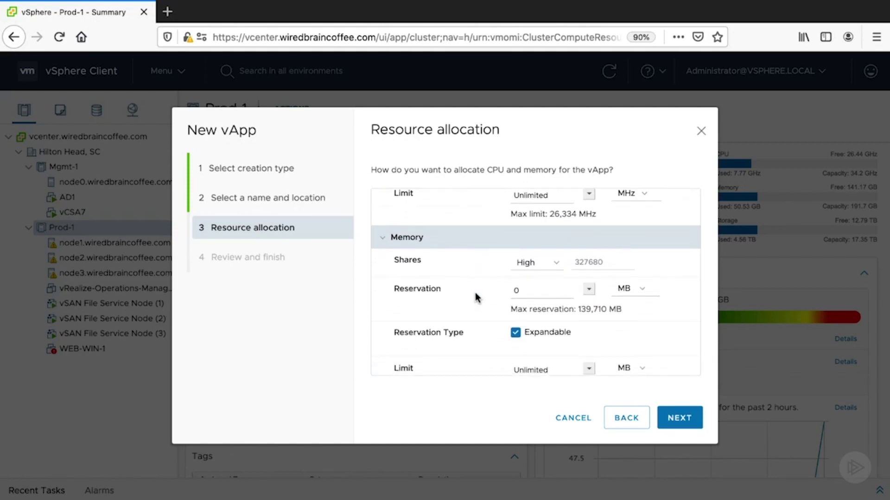
scroll(477, 297, "down", 1)
scroll(477, 296, "up", 5)
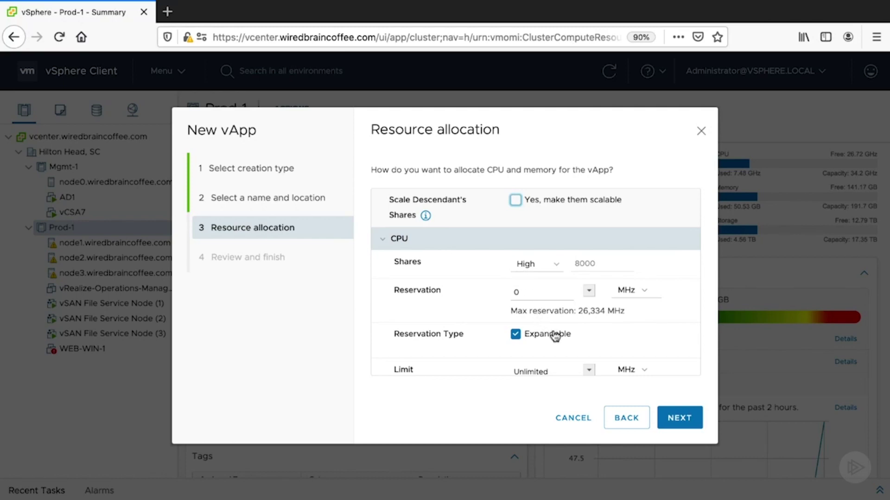
left_click(670, 421)
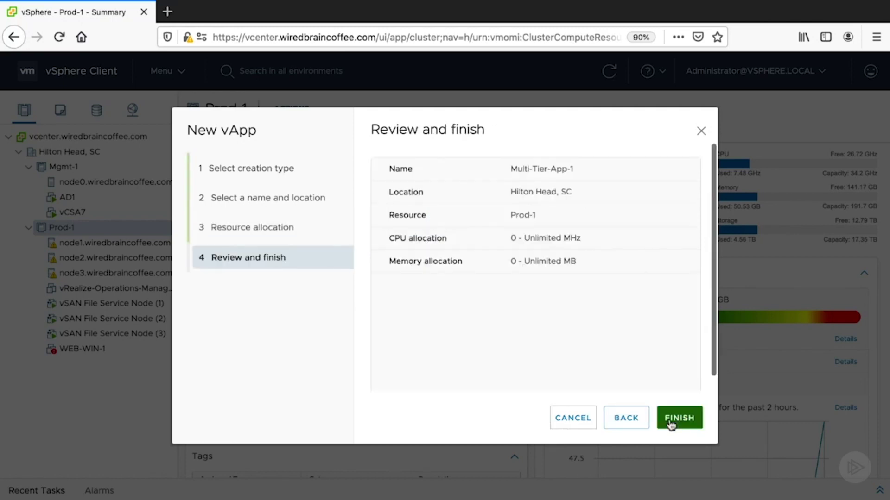
left_click(679, 418)
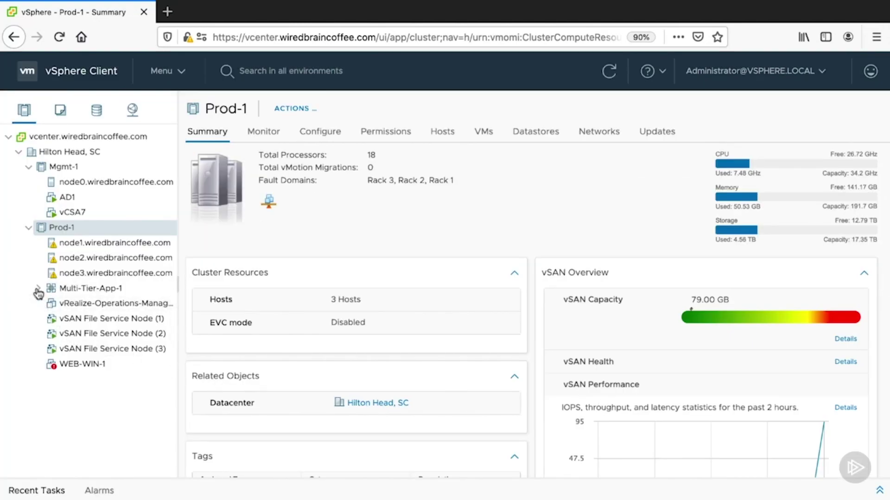
- Move the WEB-WIN-1 virtual machine into the Multi-Tier-App-1 vApp and show the vApp's list of child vApps
left_click(47, 293)
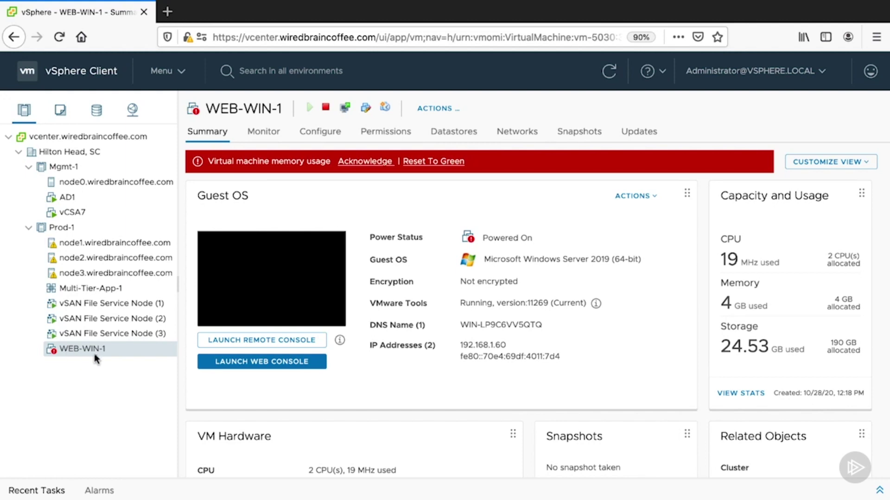
left_click_drag(73, 349, 63, 288)
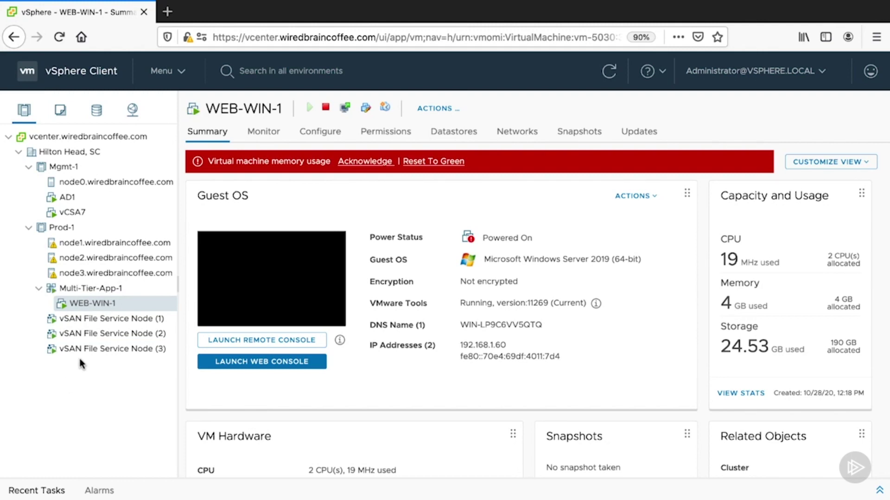
left_click(97, 289)
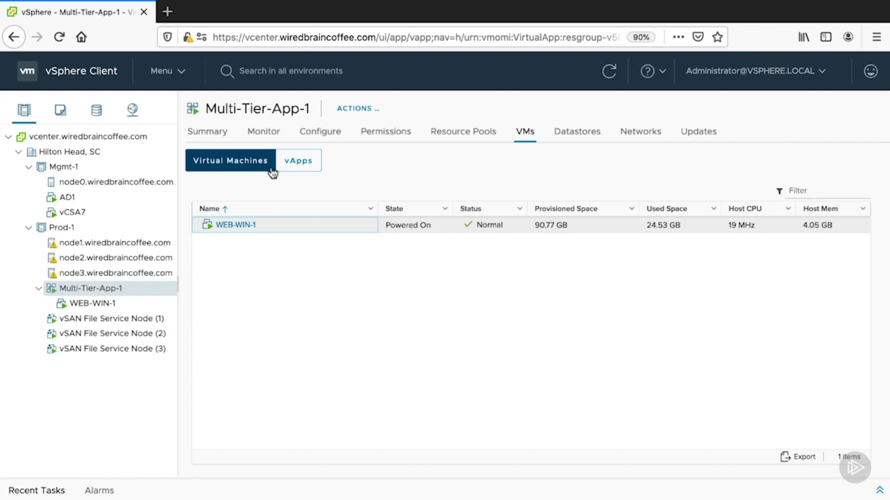
left_click(305, 167)
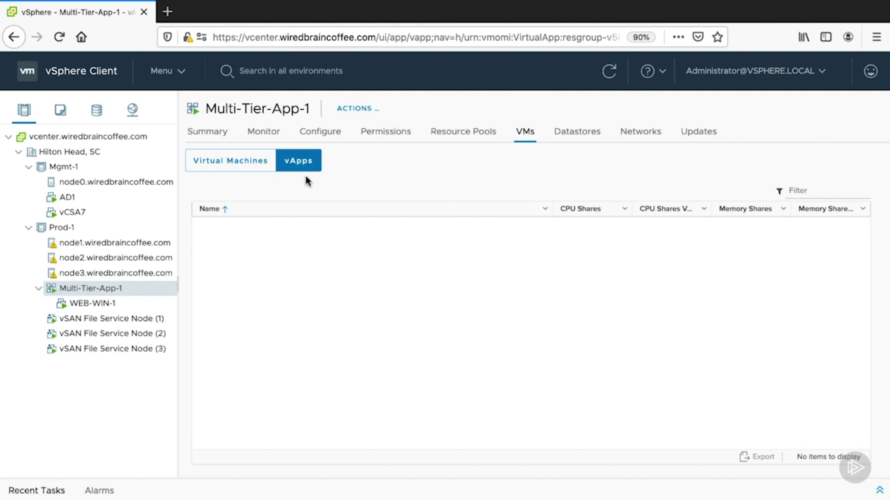
- Start a new virtual machine in the Multi-Tier-App-1 vApp, named SQL-WEB-1 and located in Hilton Head, SC
right_click(124, 291)
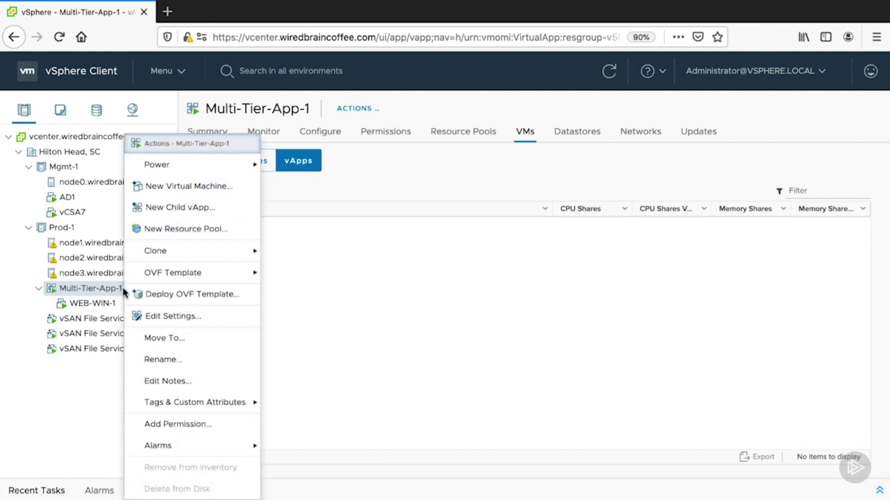
left_click(171, 187)
left_click(769, 489)
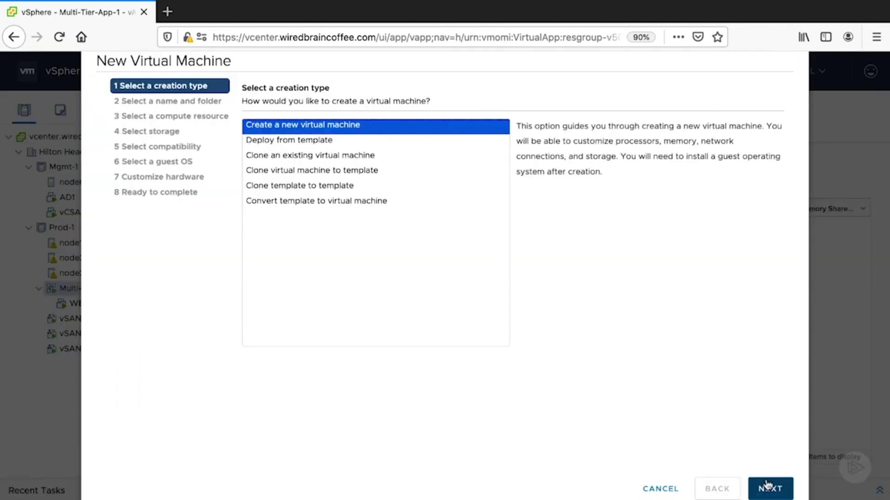
left_click_drag(414, 125, 302, 123)
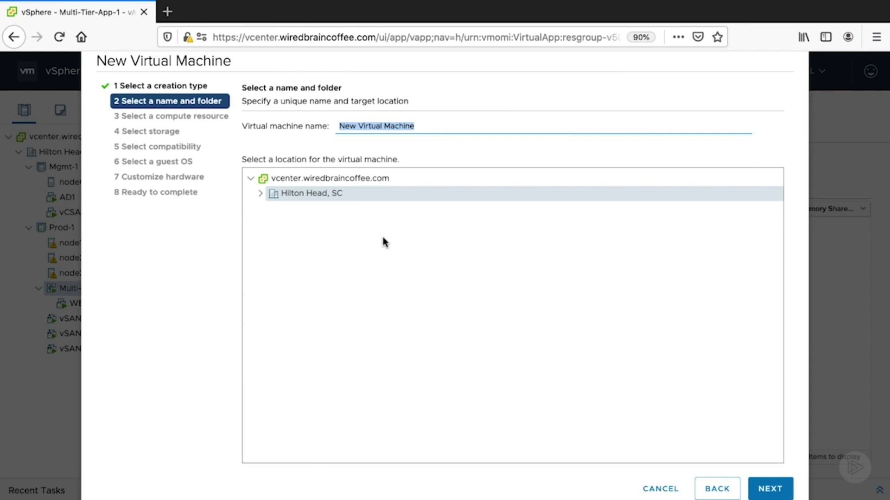
type("SQL-WEB-1")
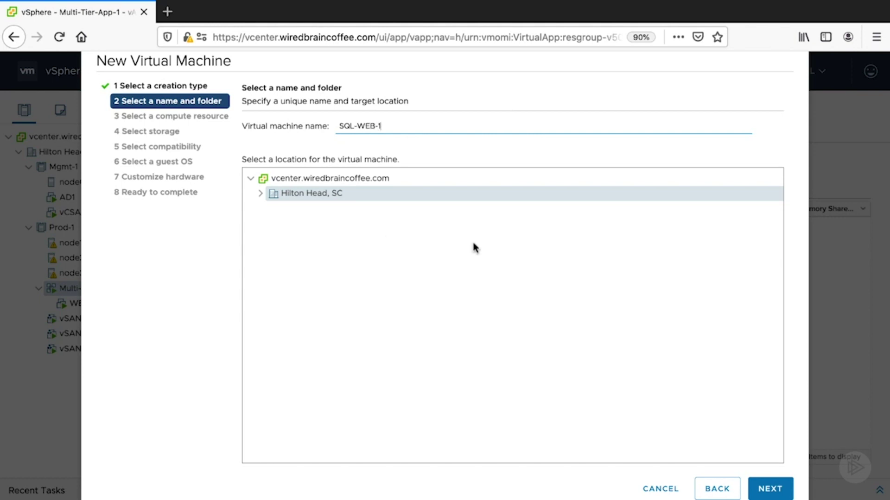
left_click(770, 488)
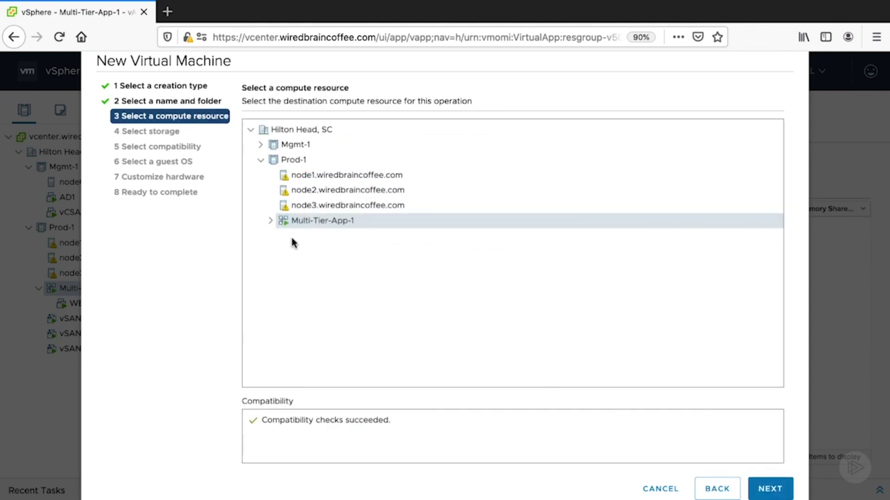
- Use Multi-Tier-App-1 as the compute resource for SQL-WEB-1 and vsanDatastore as its storage
left_click(269, 222)
left_click(757, 488)
left_click(366, 257)
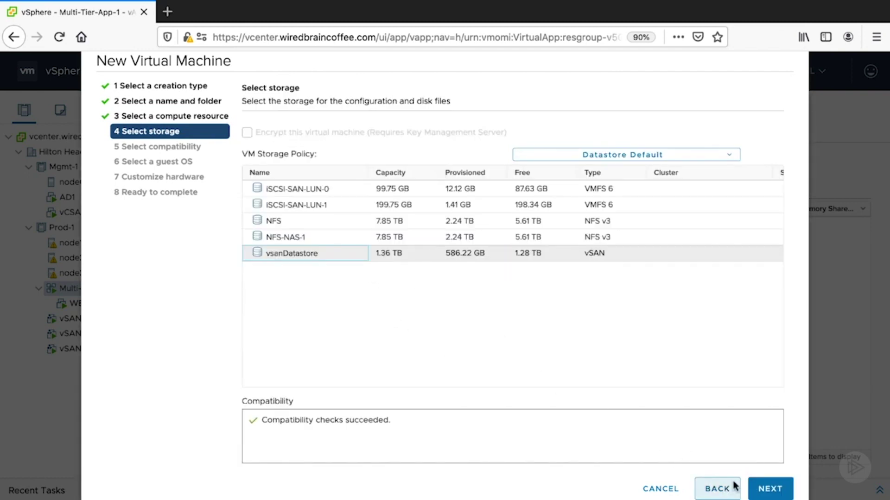
left_click(760, 489)
- Keep the default compatibility and hardware with Microsoft Windows Server 2019 (64-bit) as guest OS, and finish creating SQL-WEB-1
left_click(763, 490)
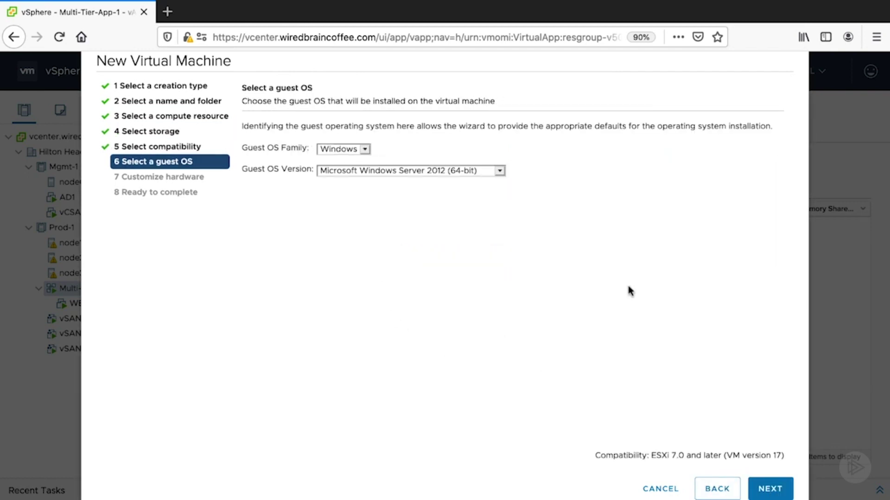
left_click(765, 493)
left_click(766, 491)
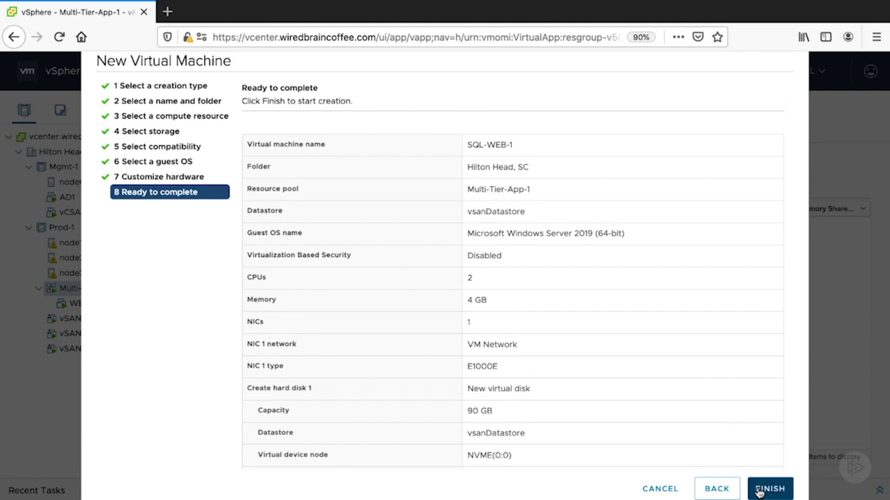
left_click(767, 490)
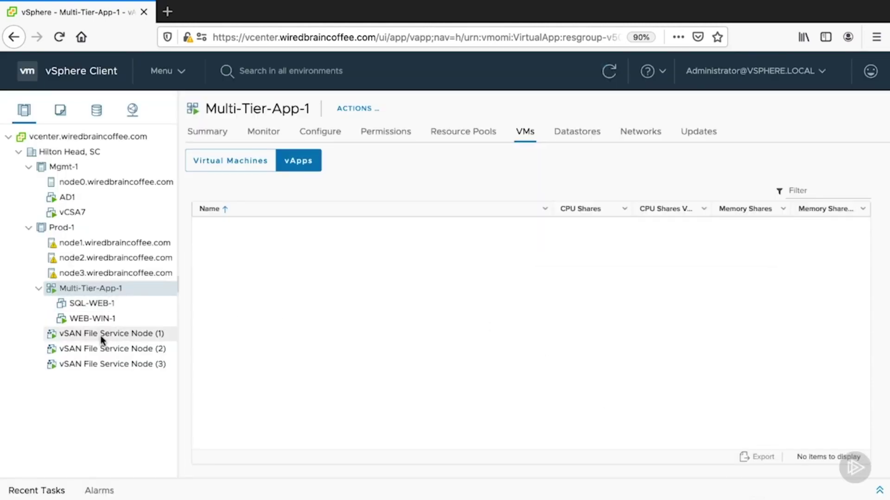
- Start another new virtual machine in the Multi-Tier-App-1 vApp, named LOG-WEB-1 and located in Hilton Head, SC
right_click(85, 287)
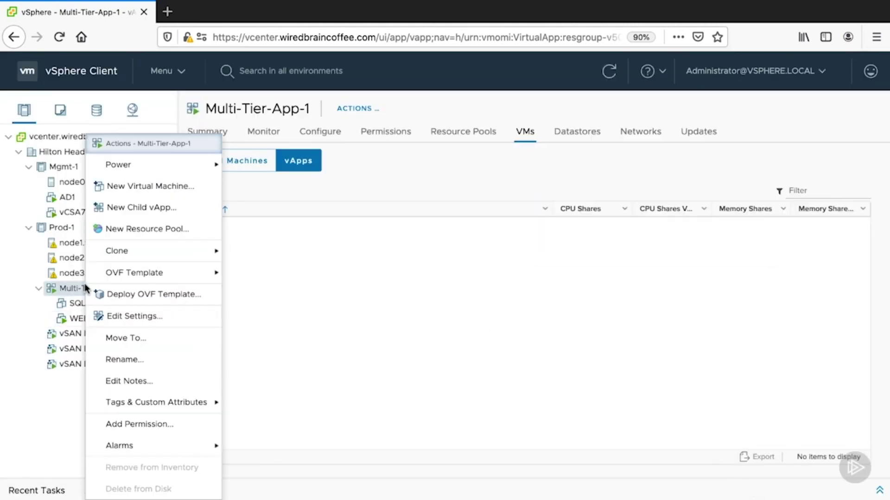
left_click(127, 194)
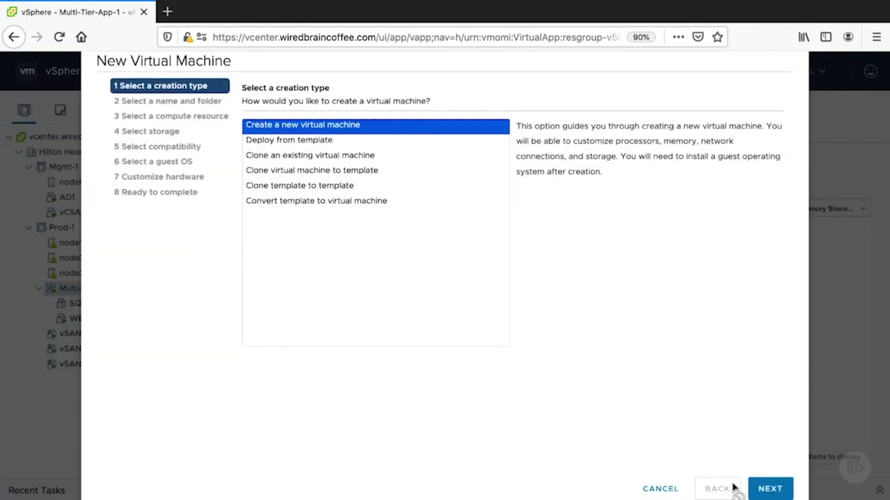
left_click(760, 489)
triple_click(422, 126)
type("LOG")
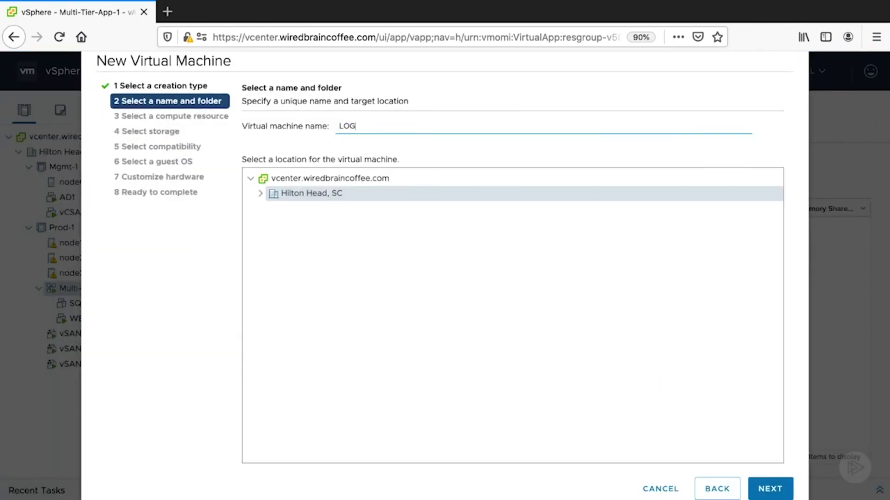
type("-WEB1")
left_click(769, 489)
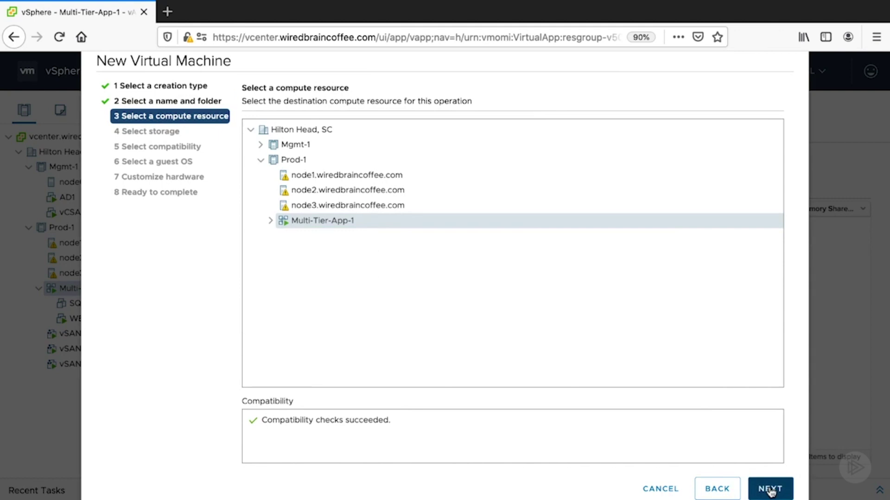
- Keep Multi-Tier-App-1 as the compute resource for LOG-WEB-1 and select vsanDatastore as its storage
left_click(770, 492)
left_click(579, 253)
left_click(768, 491)
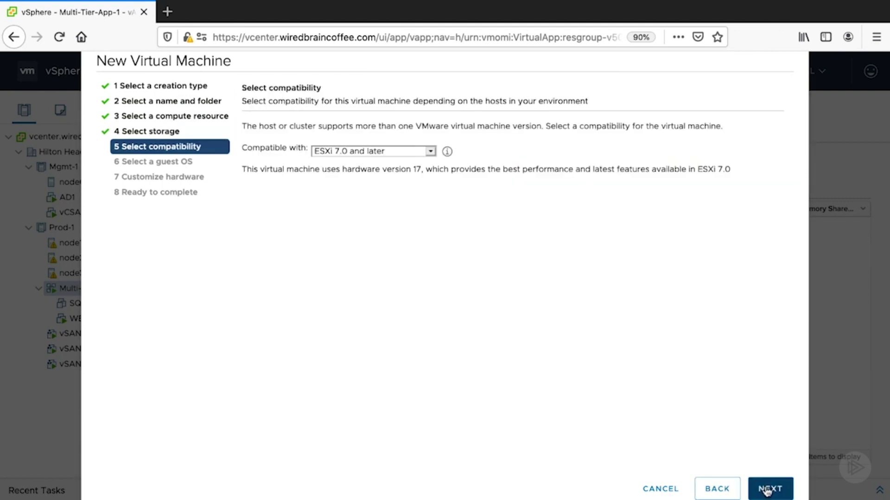
- Keep the ESXi 7.0 and later compatibility, choose the guest OS version, and finish creating LOG-WEB-1 with default hardware
left_click(768, 492)
left_click(416, 175)
left_click(421, 147)
left_click(769, 489)
left_click(769, 489)
left_click(769, 489)
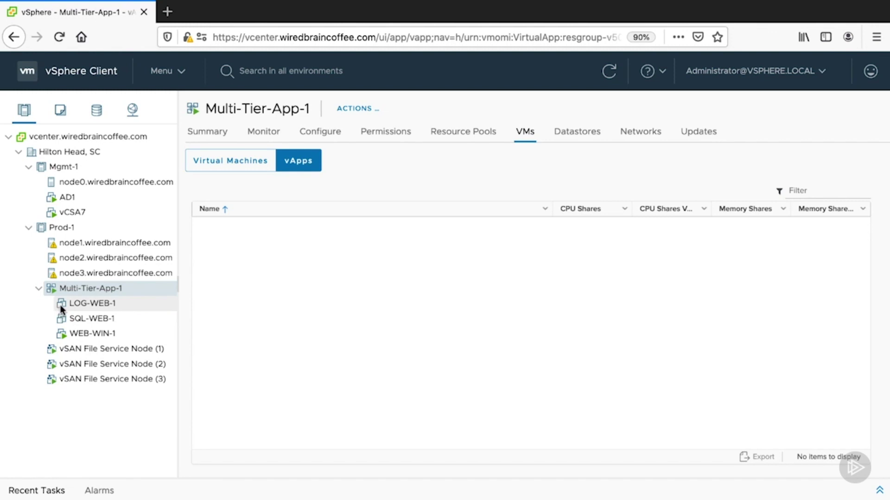
right_click(77, 288)
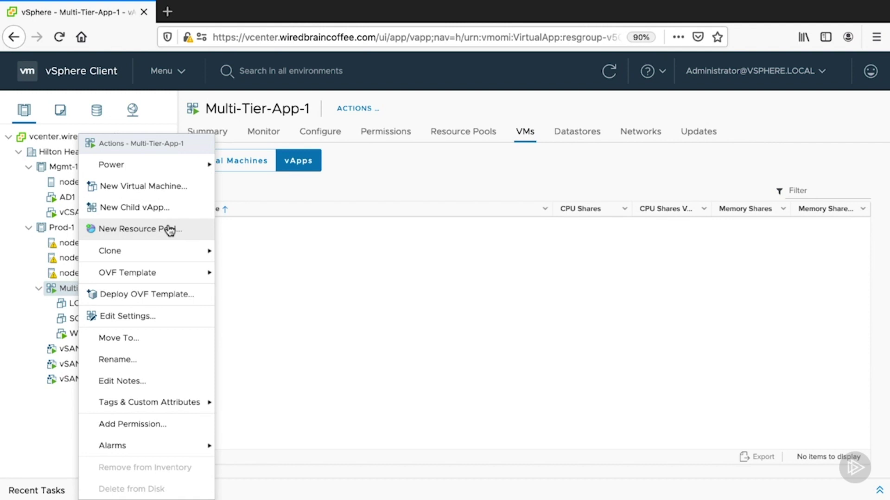
left_click(39, 432)
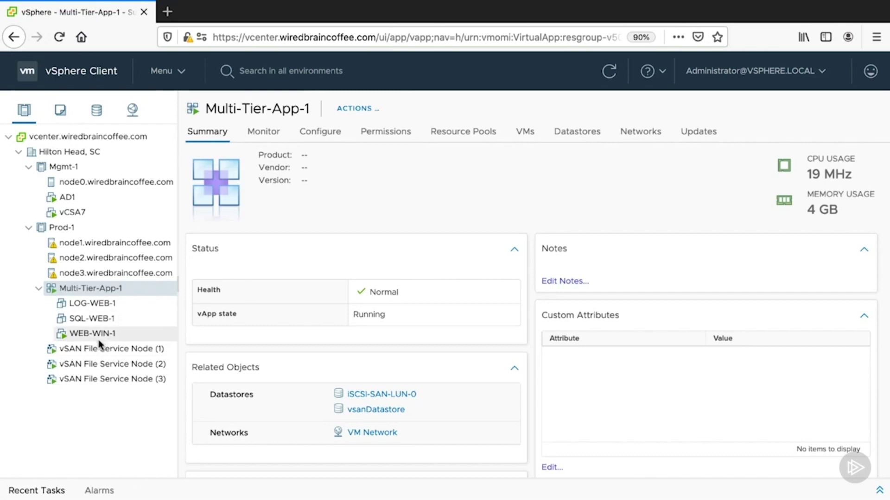
- Open the start order settings of the Multi-Tier-App-1 vApp and assign SQL-WEB-1 to Group 1
right_click(106, 289)
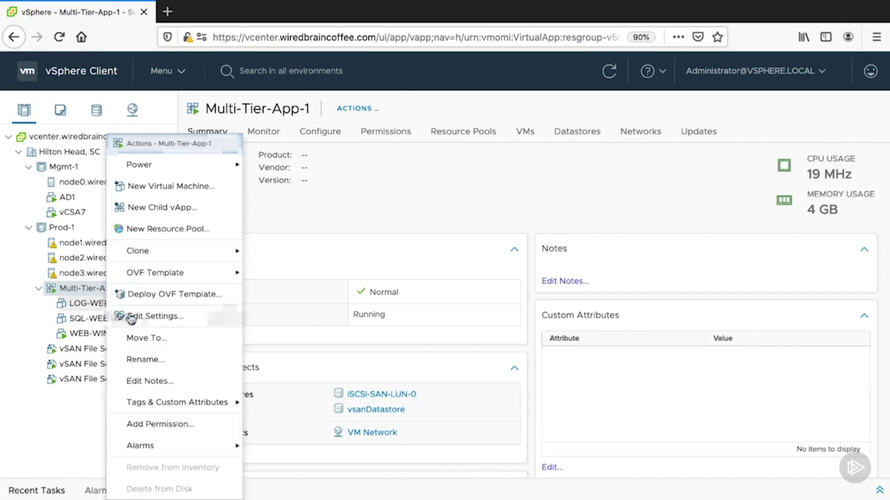
left_click(134, 316)
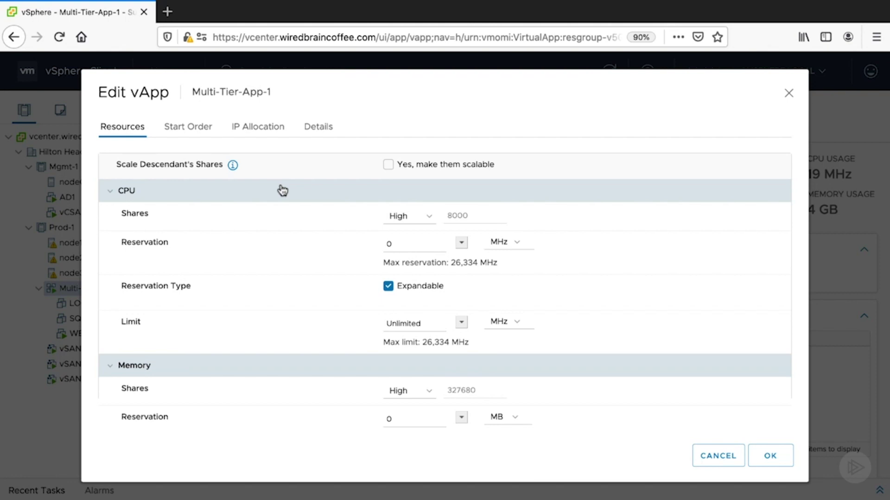
left_click(196, 133)
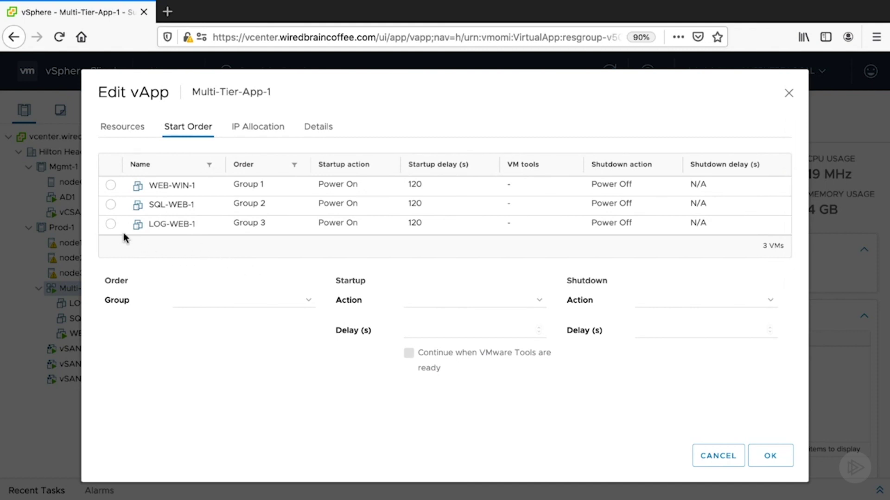
left_click(110, 207)
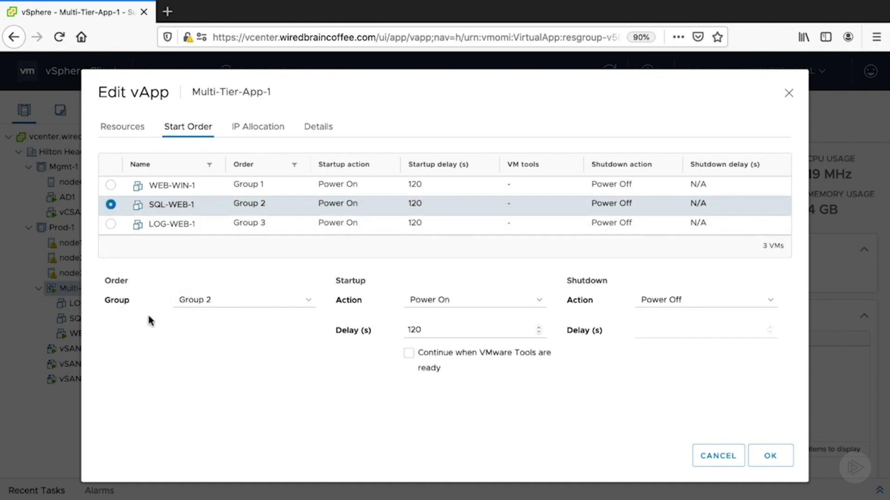
left_click(288, 306)
left_click(292, 301)
left_click(292, 301)
left_click(287, 290)
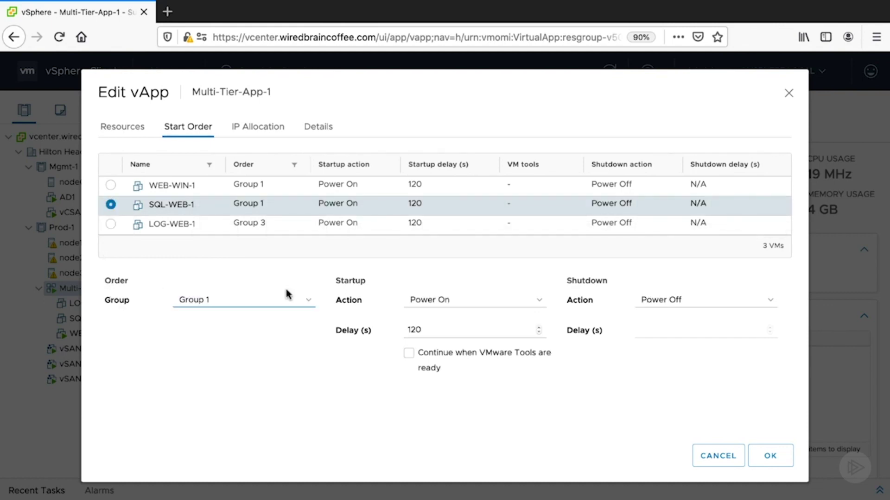
- Assign LOG-WEB-1 to start order Group 2 and WEB-WIN-1 to Group 3
left_click(271, 230)
left_click(263, 306)
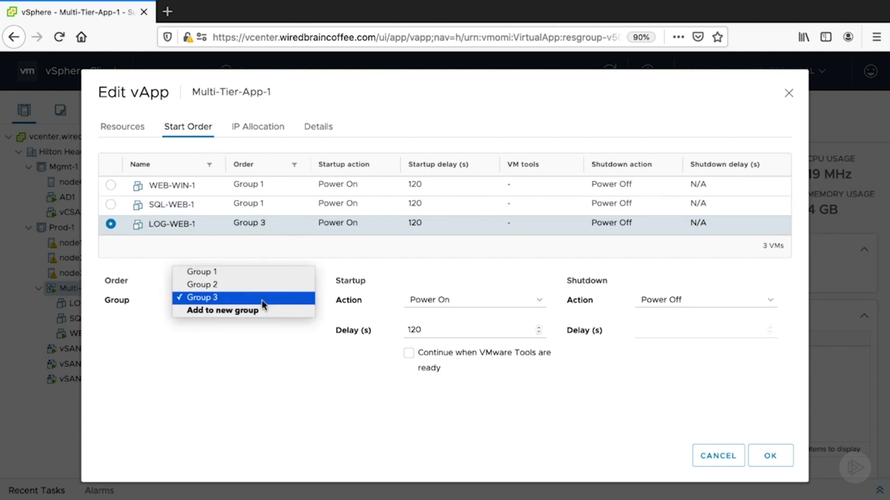
left_click(260, 285)
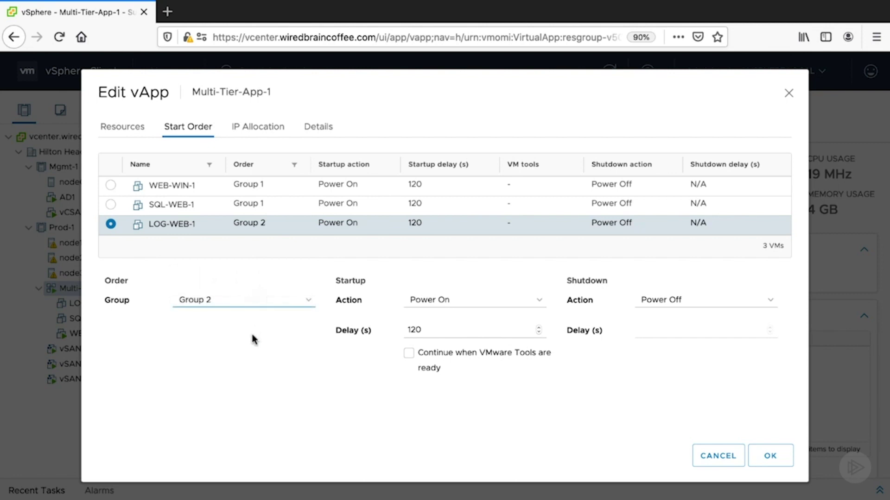
left_click(110, 185)
left_click(273, 302)
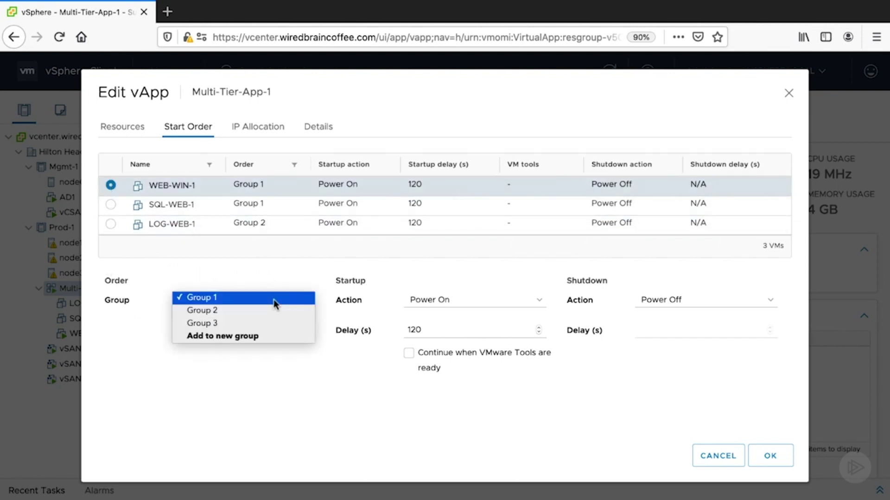
left_click(264, 327)
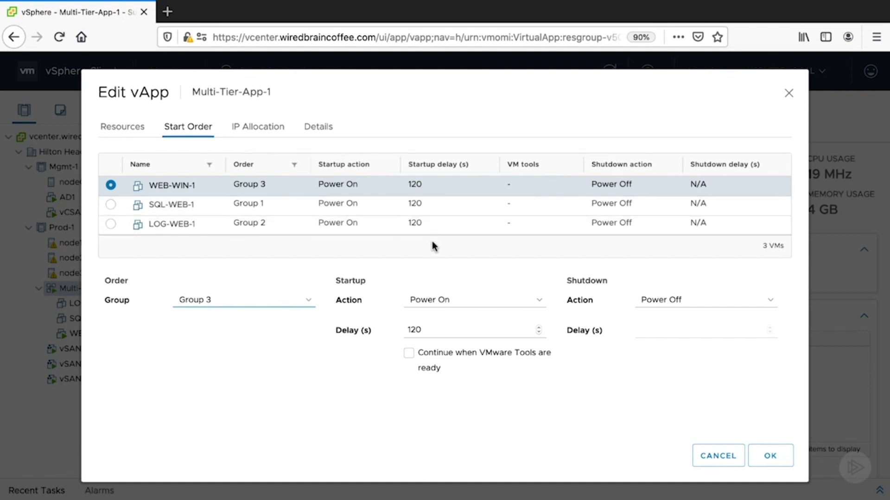
- Leave WEB-WIN-1's VMware Tools startup condition off, check the vApp's IP allocation and product details, and save the vApp settings
left_click(411, 354)
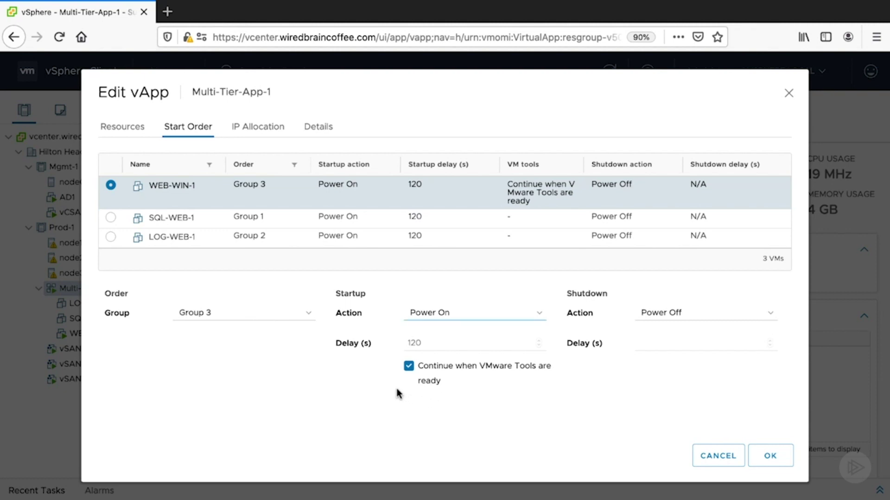
left_click(408, 366)
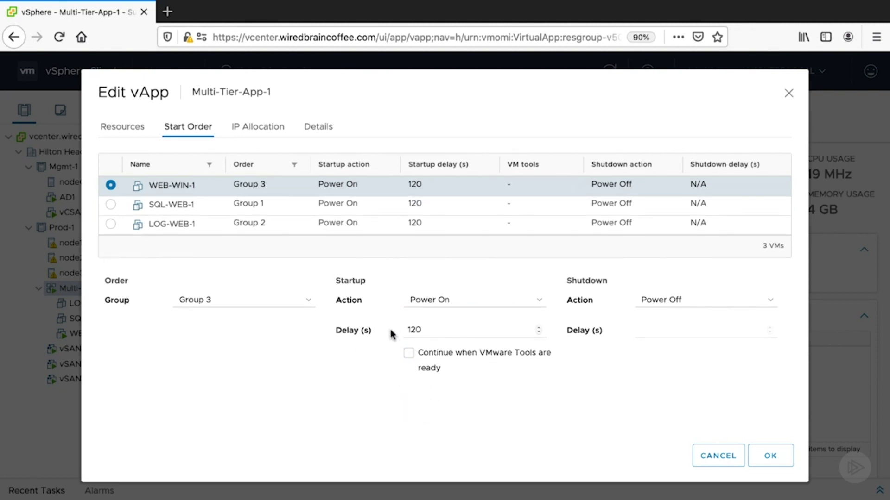
left_click(250, 126)
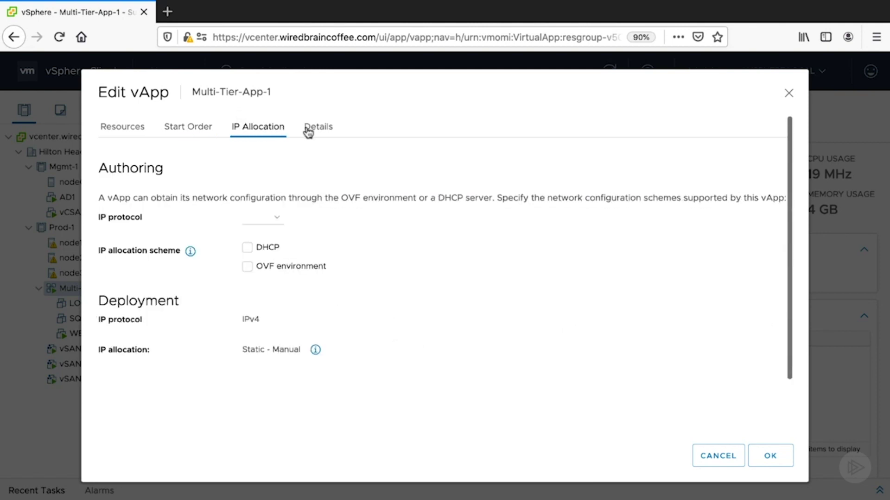
left_click(312, 131)
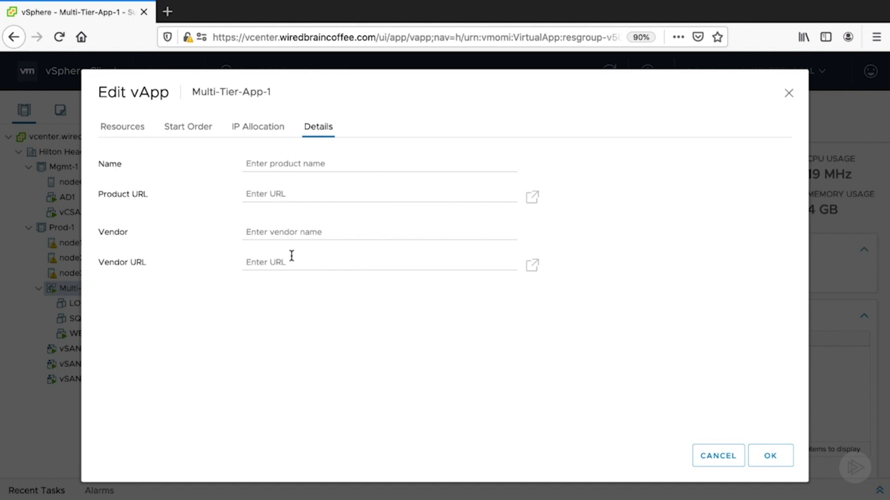
left_click(772, 456)
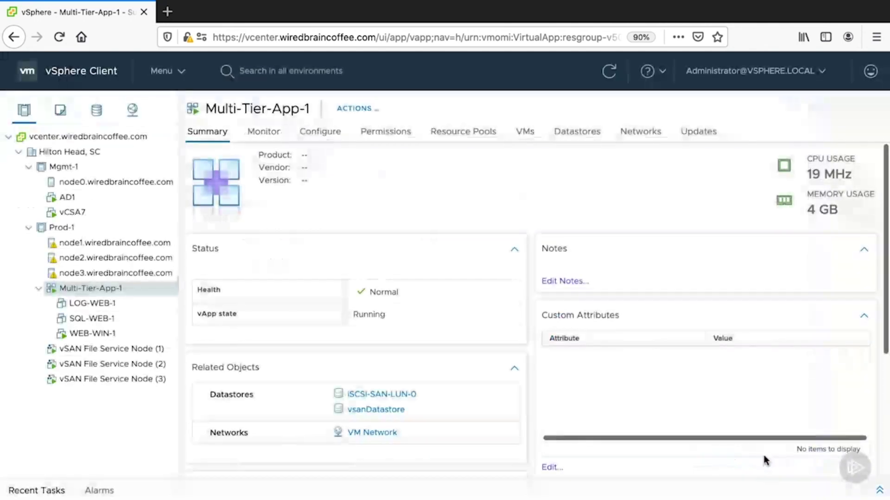
left_click(879, 491)
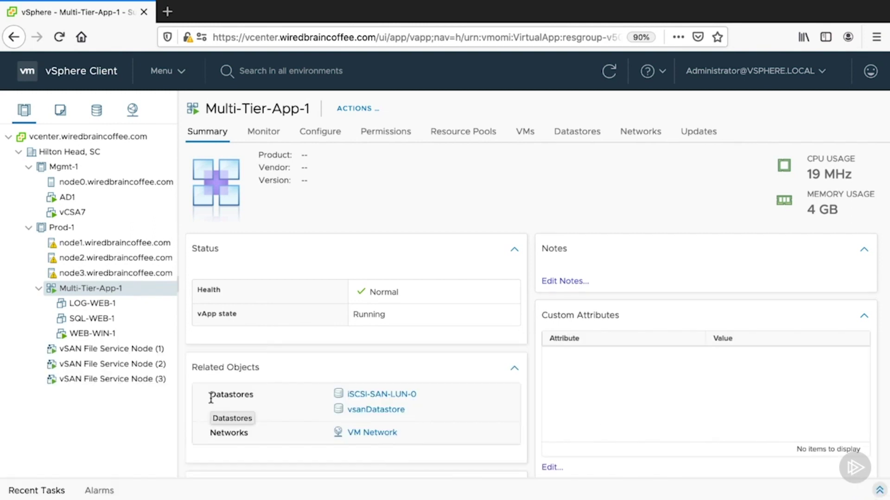
right_click(123, 289)
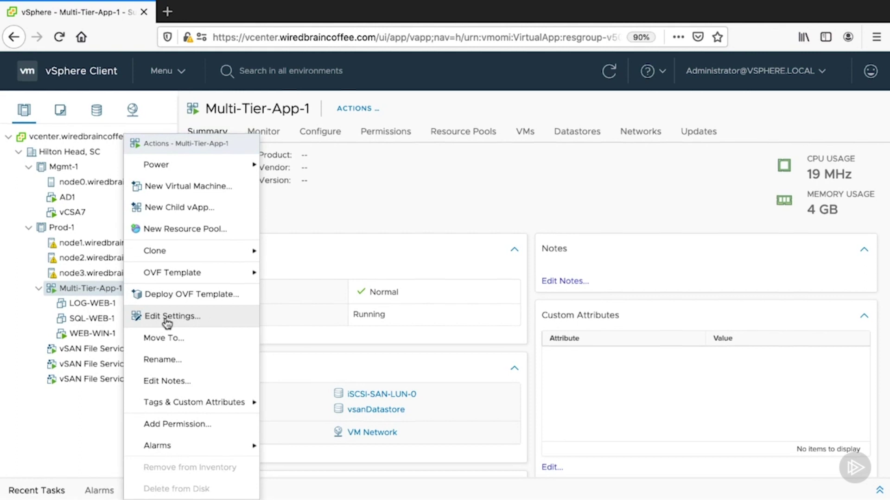
left_click(282, 233)
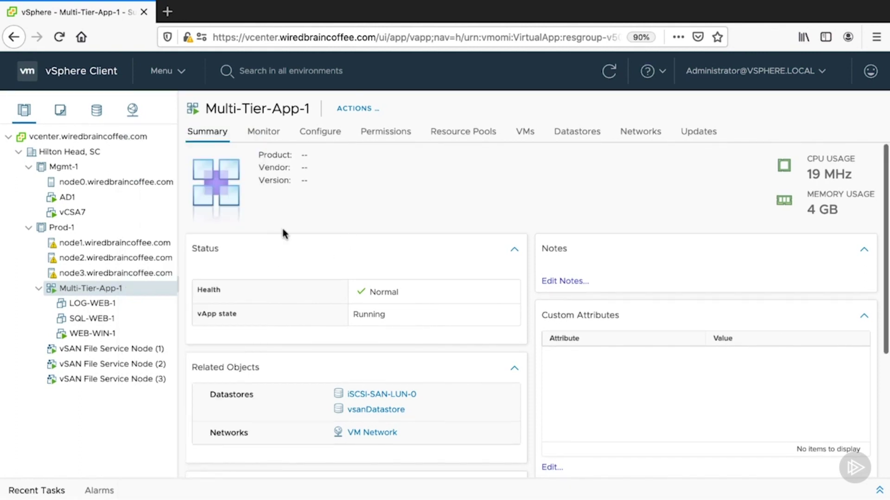
- Examine Multi-Tier-App-1's issues, performance charts, tasks and events, its CPU, memory and storage allocation, and its utilization
left_click(266, 140)
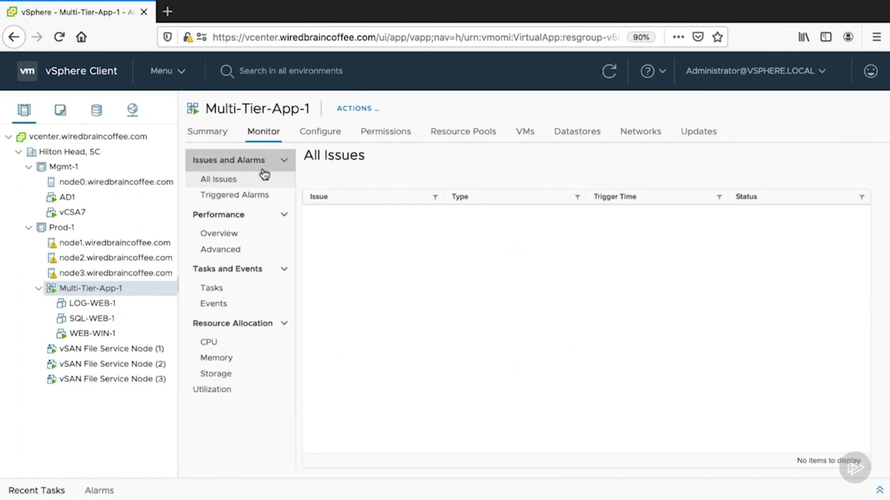
left_click(249, 239)
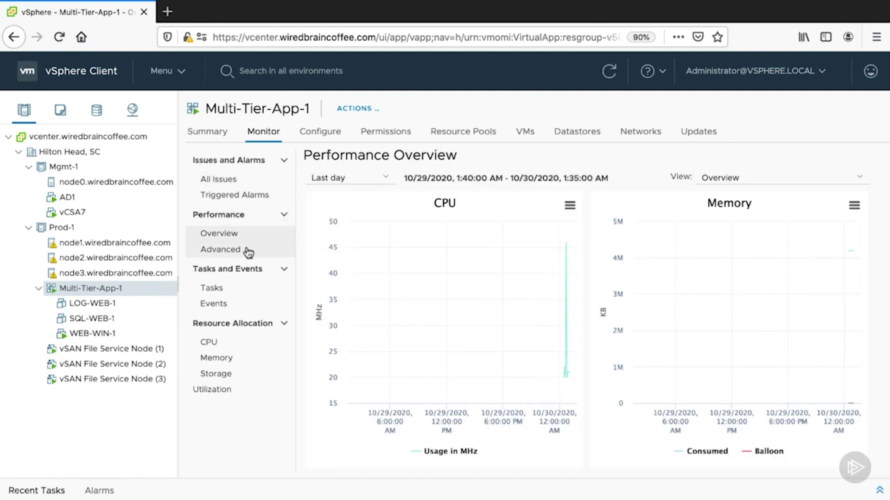
left_click(246, 252)
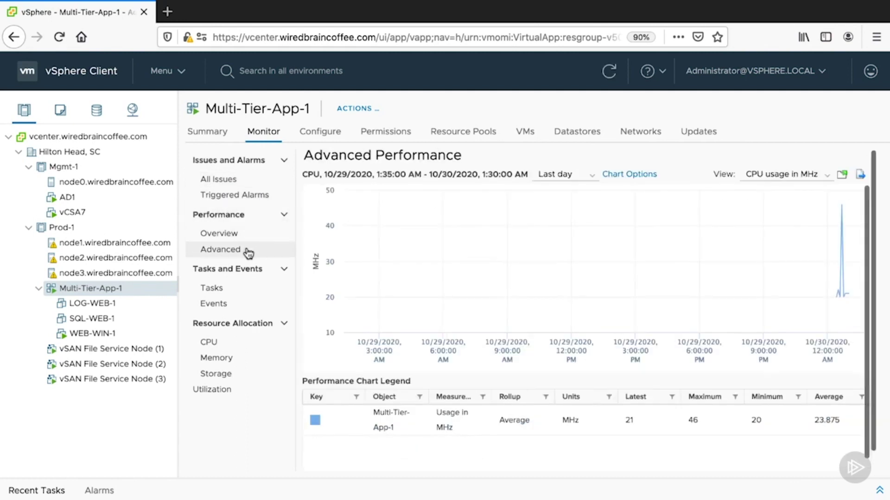
left_click(264, 290)
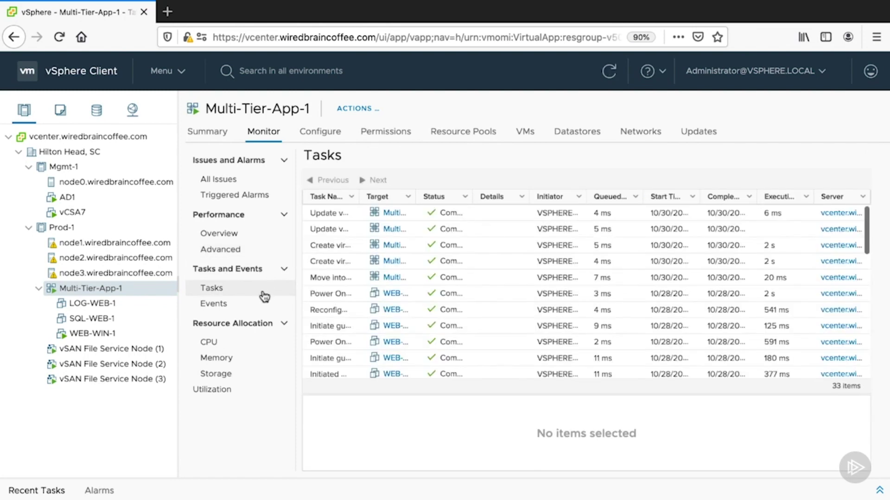
left_click(260, 308)
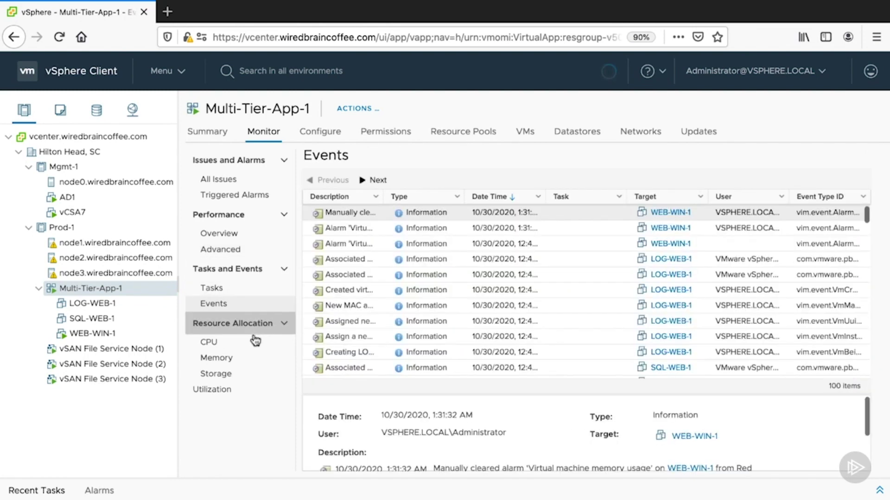
left_click(254, 344)
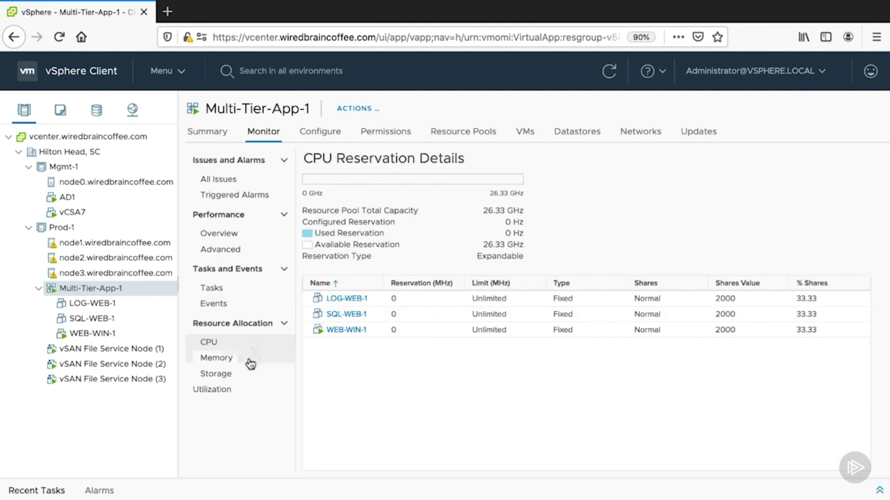
left_click(250, 364)
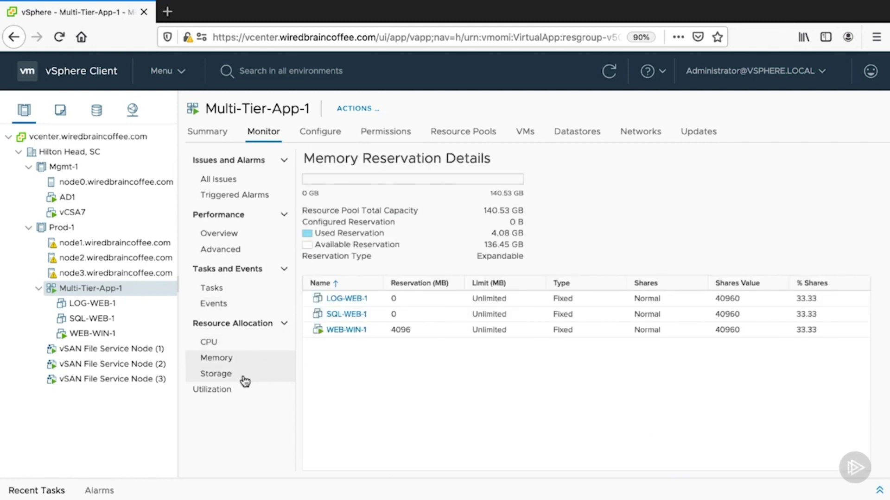
left_click(242, 381)
left_click(235, 389)
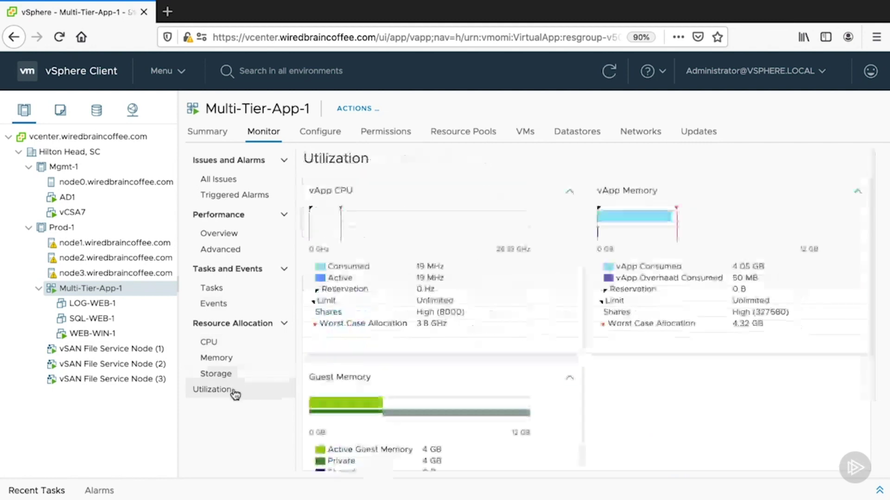
scroll(397, 308, "down", 1)
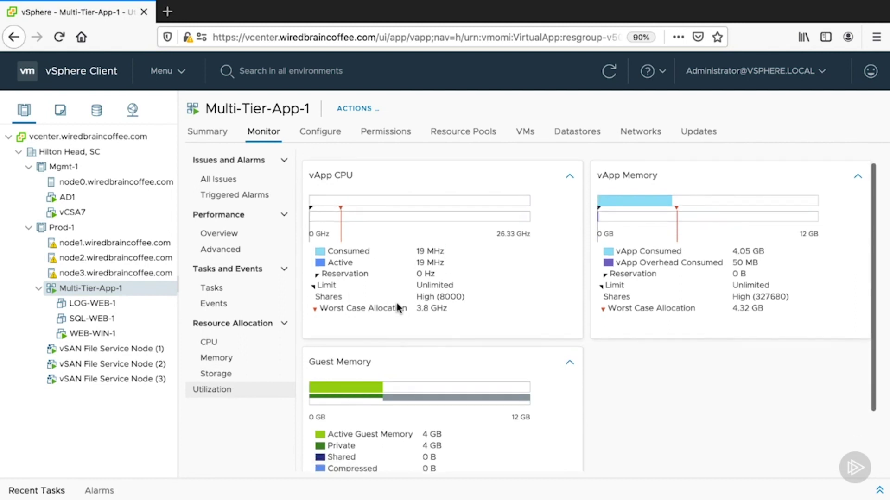
scroll(398, 308, "up", 1)
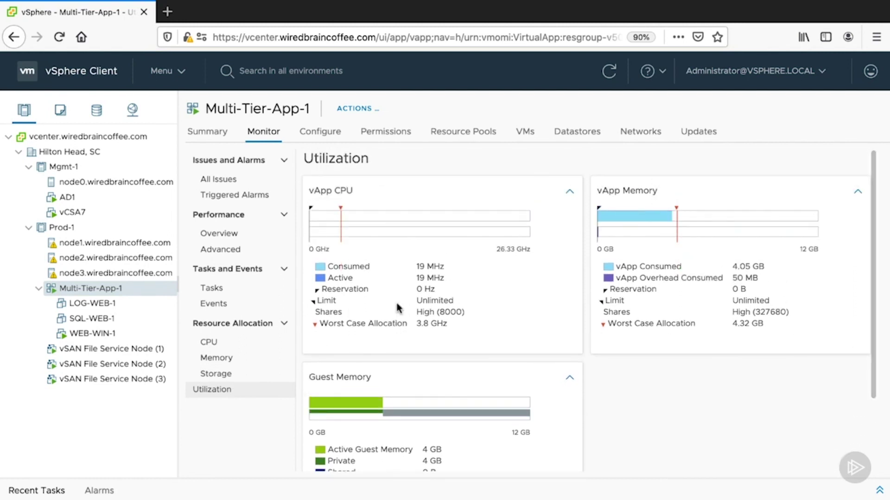
- Review Multi-Tier-App-1's vApp properties, permissions, resource pools, virtual machines, datastores and networks, and return to its summary
left_click(327, 135)
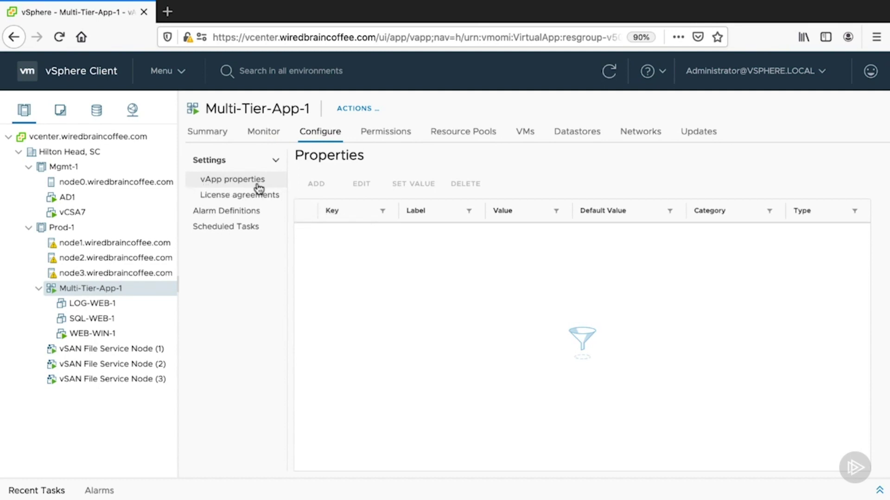
left_click(387, 135)
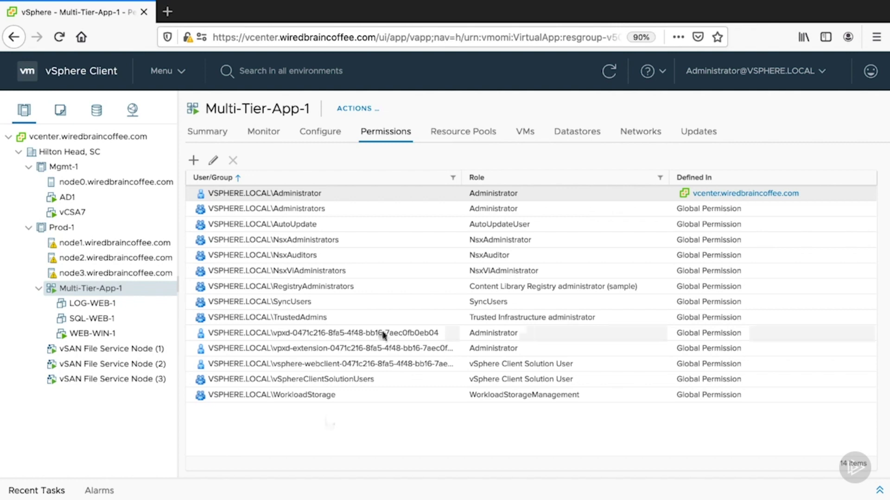
left_click(486, 140)
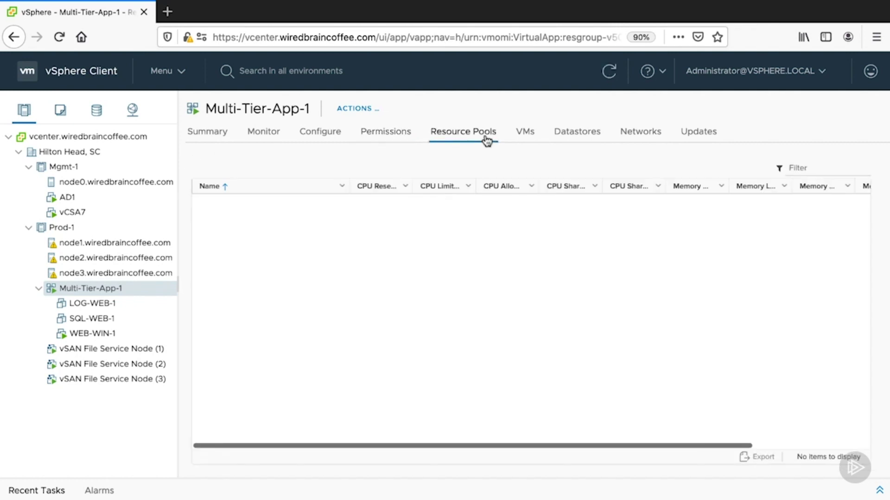
left_click(525, 139)
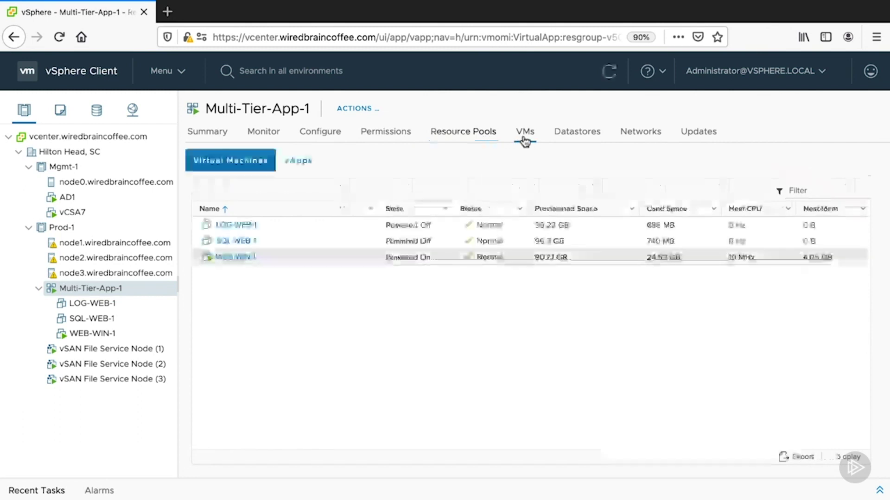
left_click(577, 139)
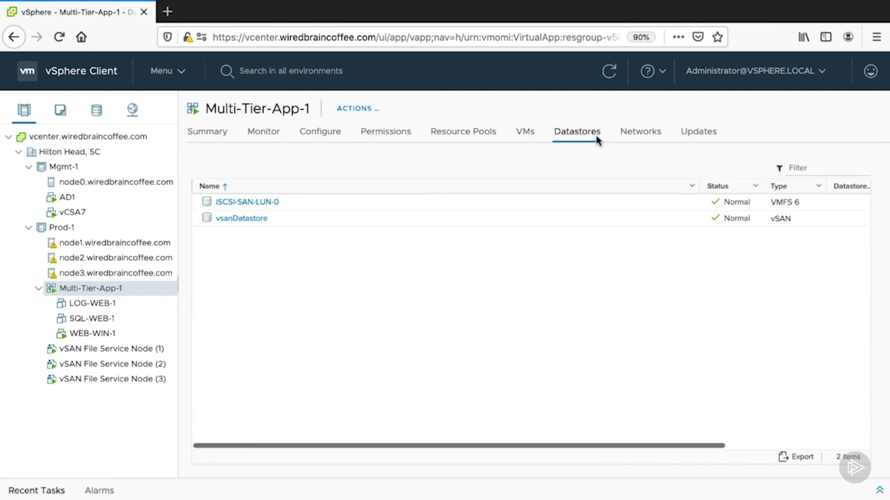
left_click(638, 137)
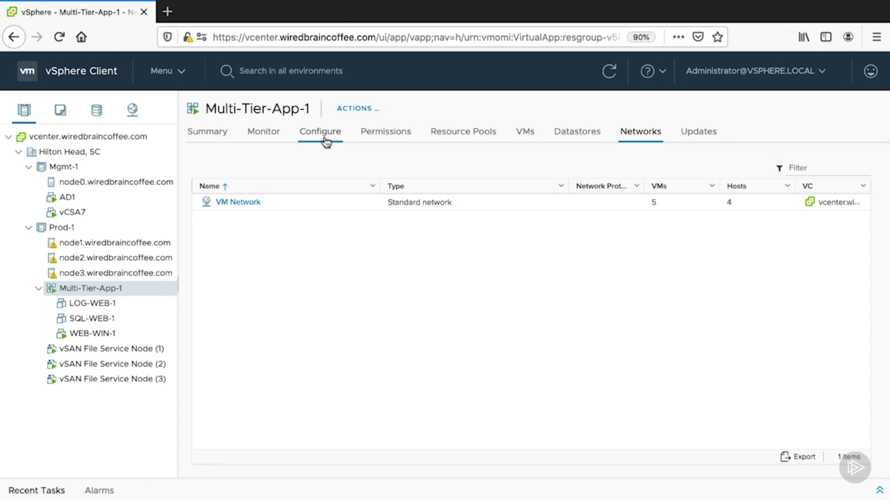
left_click(211, 134)
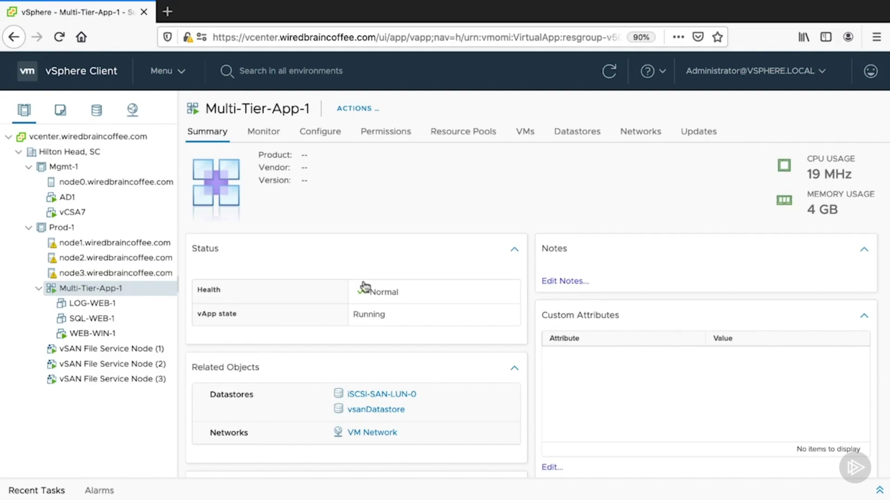
- Start a new network protocol profile for the Hilton Head, SC datacenter and name it WBC-IP-POOL-1
left_click(104, 151)
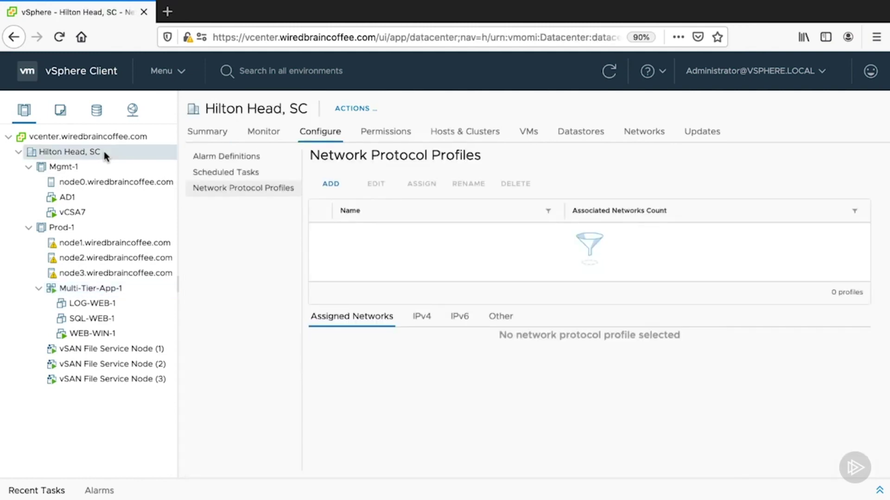
left_click(227, 156)
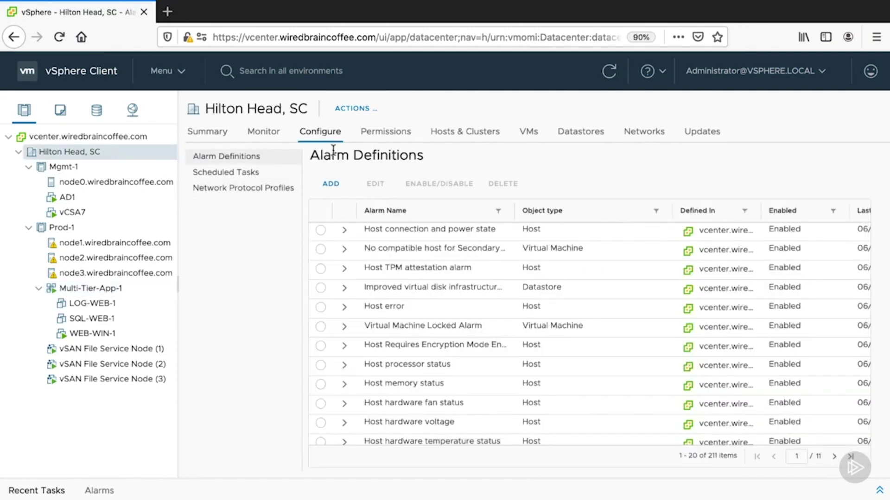
left_click(200, 190)
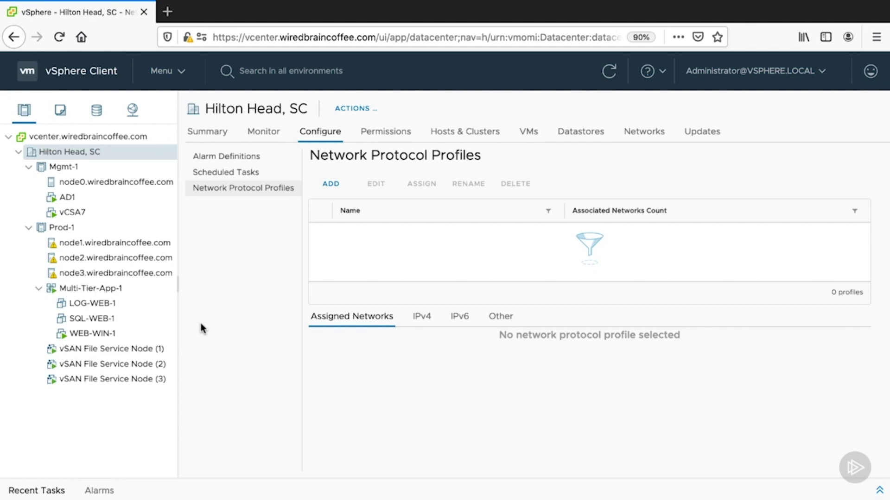
left_click(333, 188)
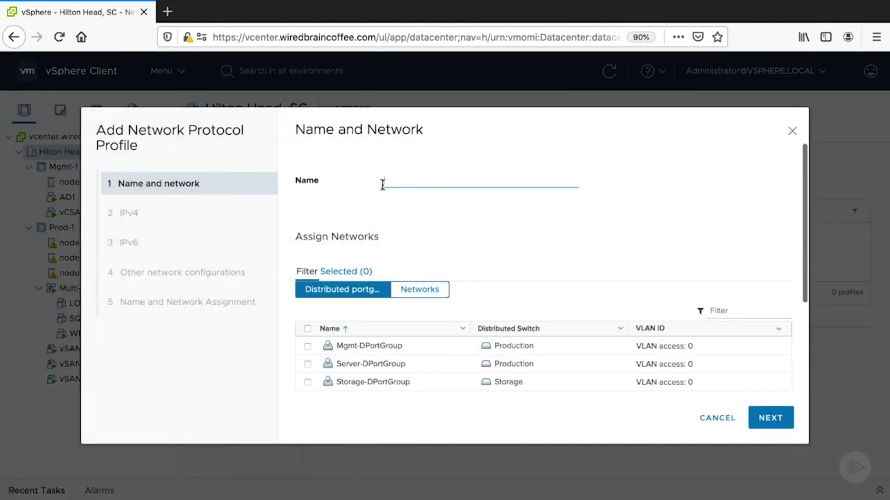
type("WBC")
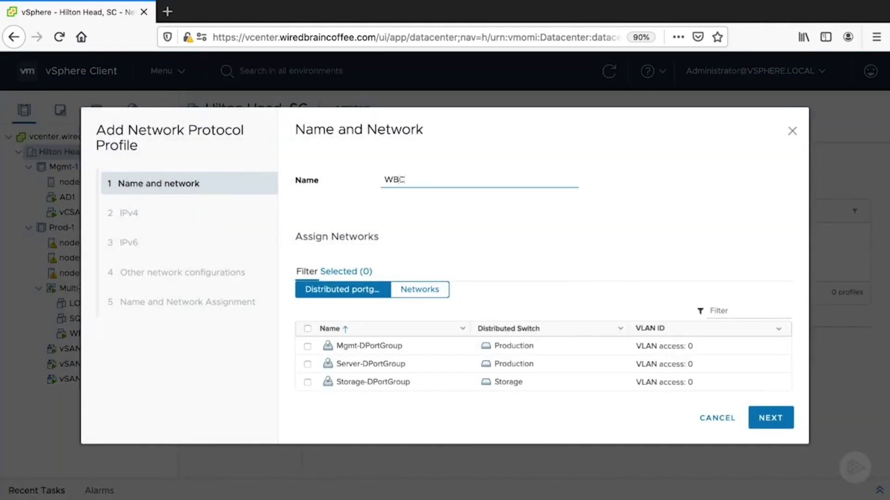
type("-IP-POOL-1")
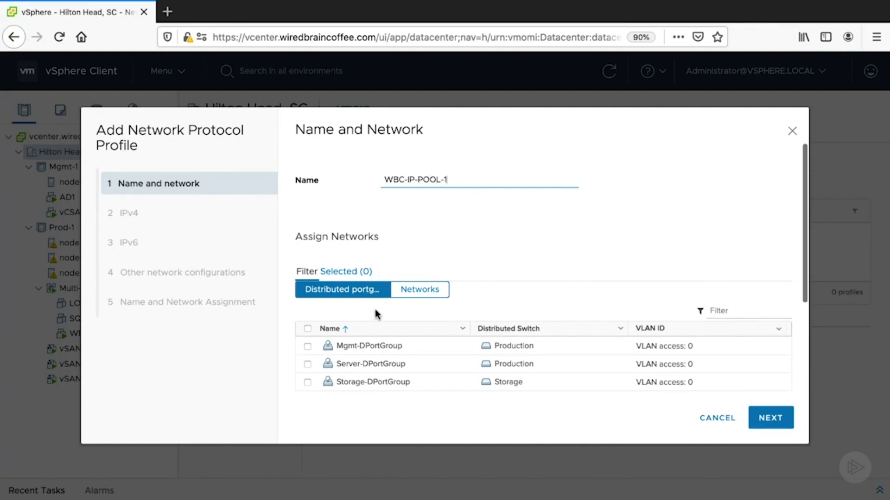
- Assign the standard network VM Network to the profile and continue to its IPv4 configuration
scroll(355, 330, "down", 1)
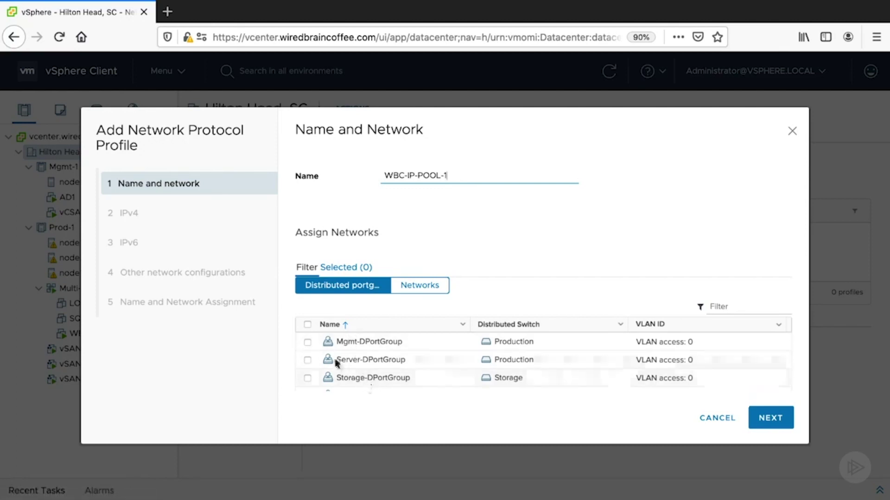
left_click(307, 360)
left_click(308, 361)
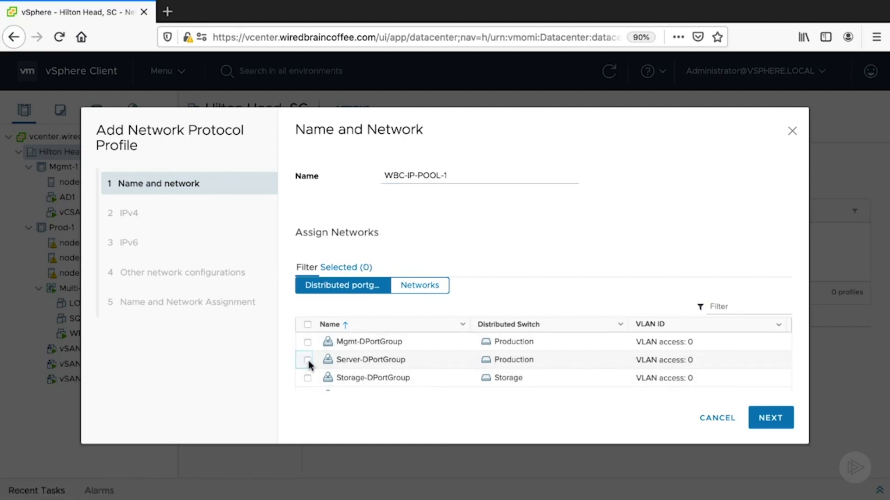
left_click(308, 361)
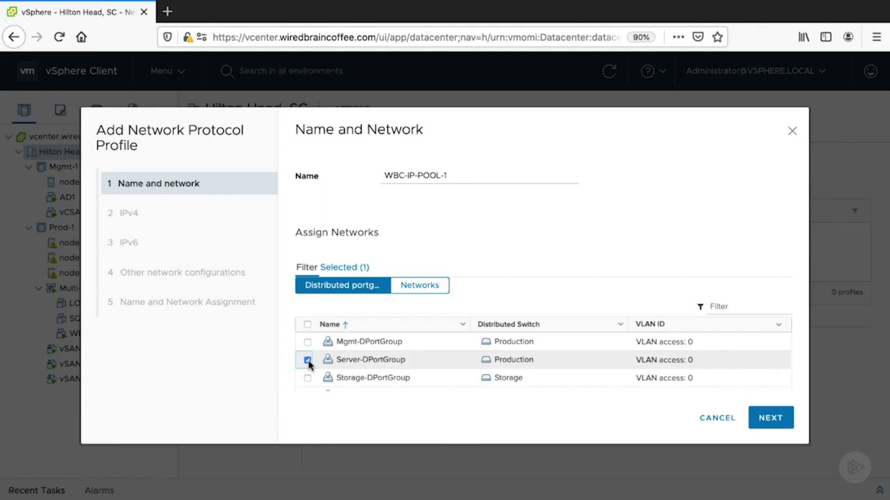
left_click(416, 288)
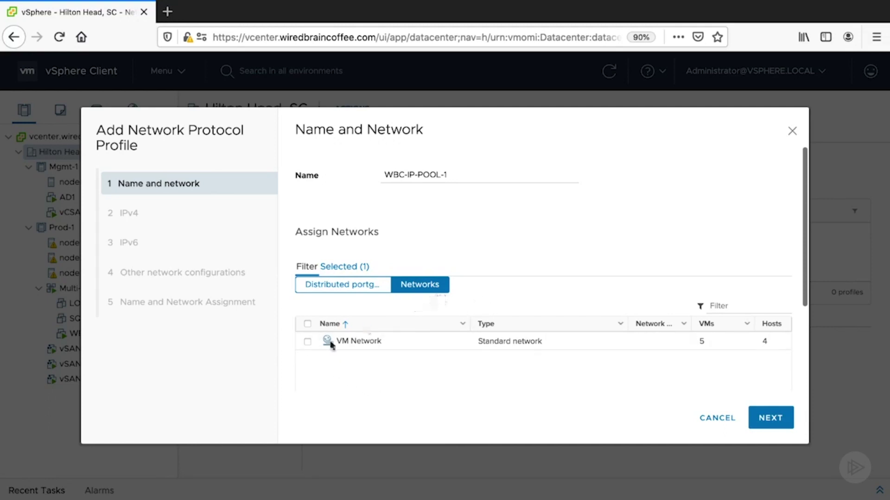
left_click(306, 343)
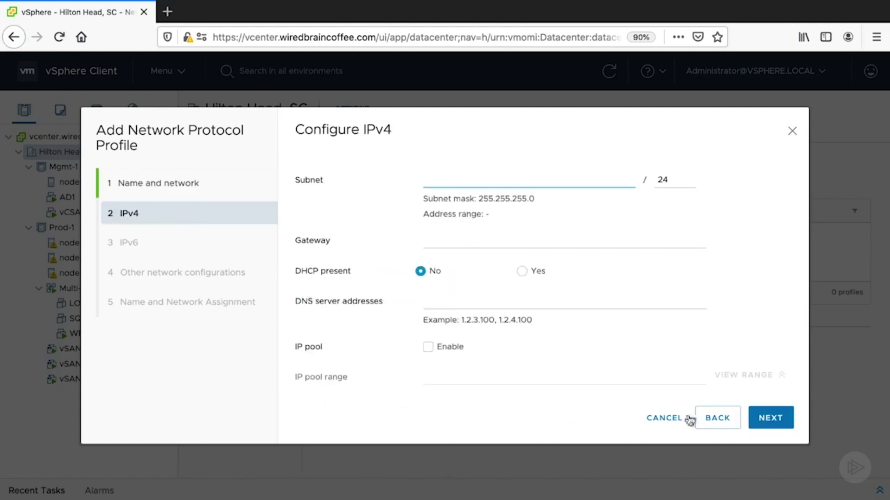
- Set the IPv4 subnet to 192.168.3.0/24 and the gateway to 192.168.3.1
left_click(454, 179)
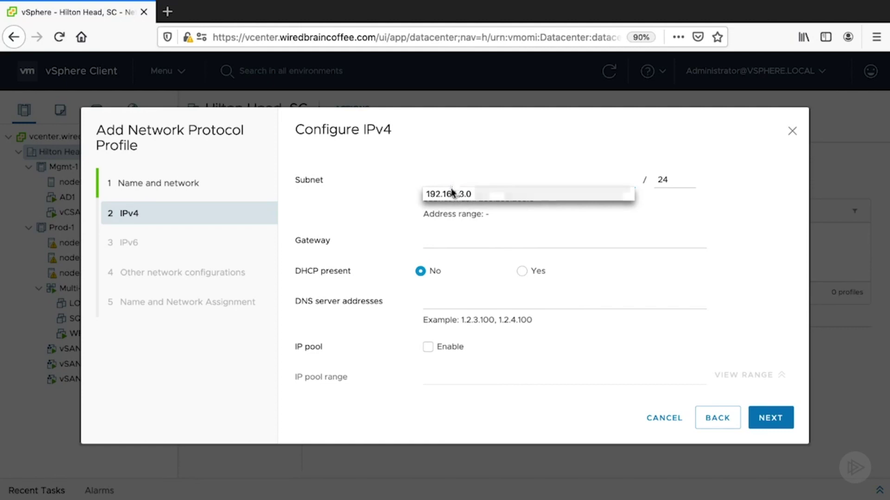
left_click(454, 194)
key("Tab")
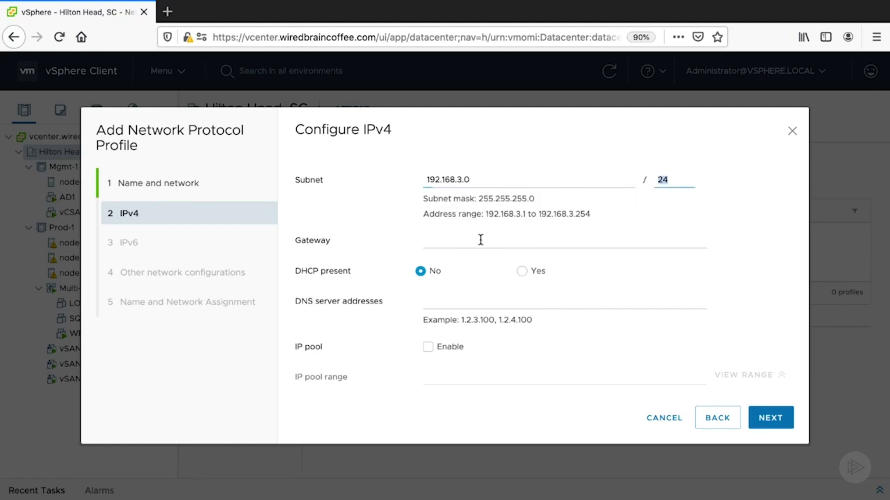
left_click(462, 246)
type("1")
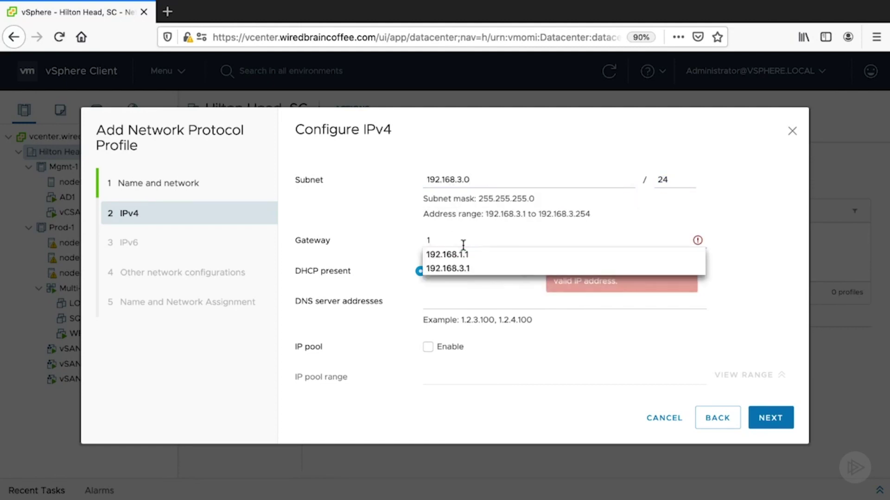
left_click(473, 267)
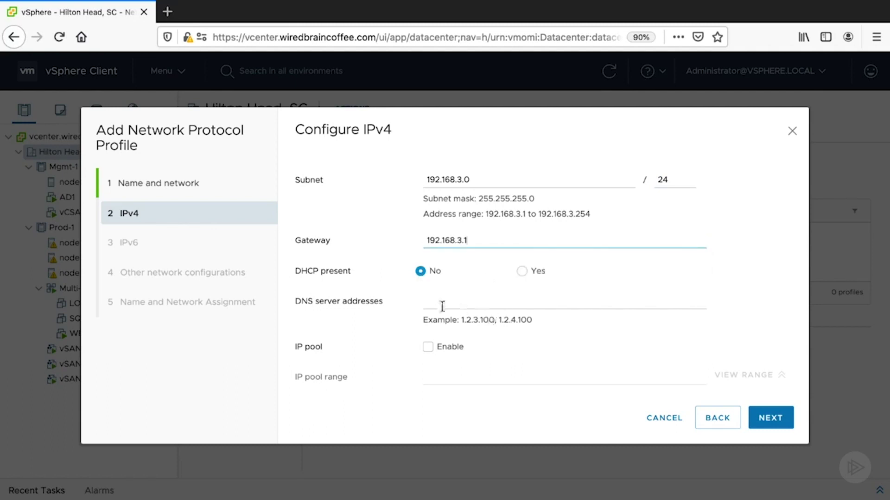
- Mark DHCP as present and set the IPv4 DNS server address to 192.168.1.254
left_click(523, 277)
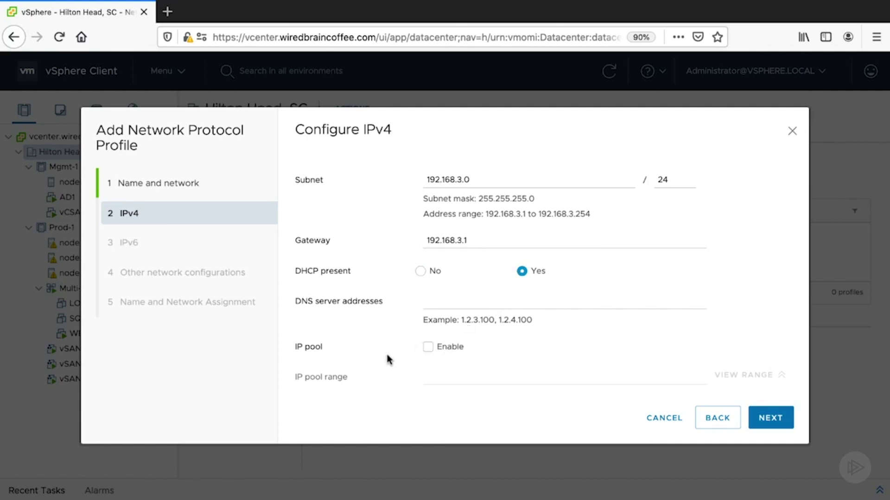
left_click(452, 305)
type("1")
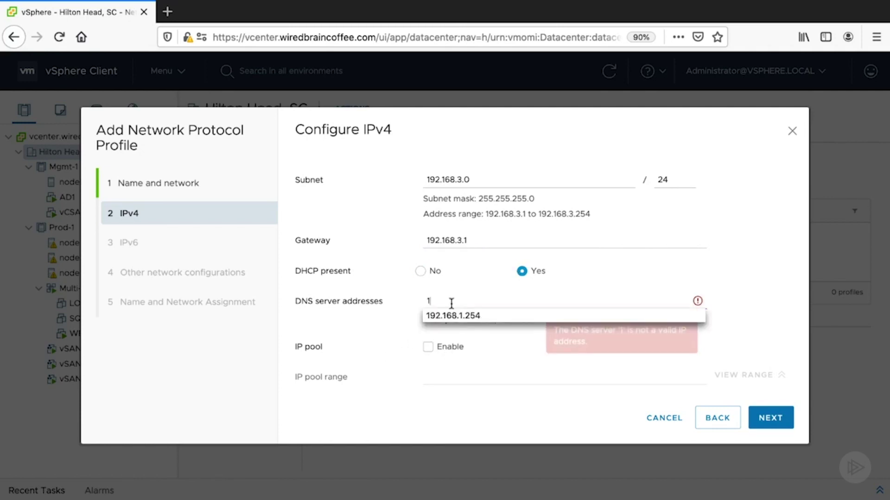
left_click(460, 315)
scroll(360, 377, "down", 1)
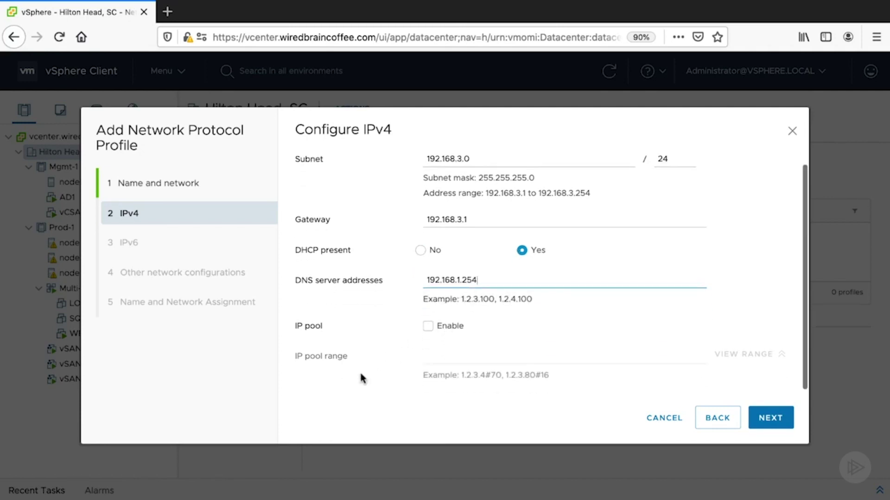
- Enable the IPv4 IP pool with the range 192.168.3.2#16 and review the addresses it covers
left_click(427, 327)
left_click(441, 357)
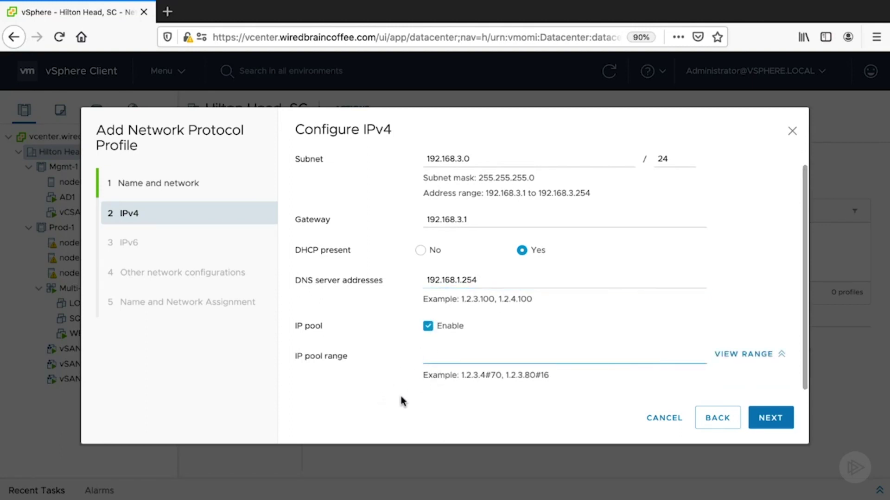
type("1")
left_click(440, 400)
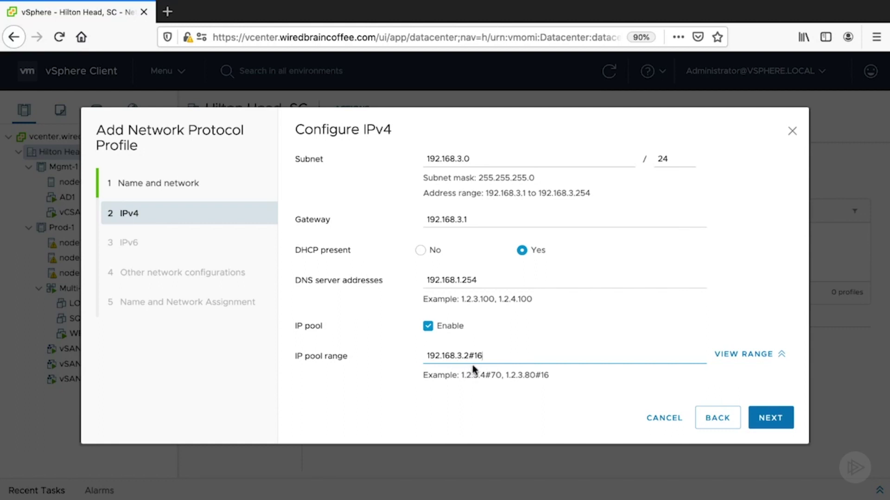
scroll(506, 370, "up", 1)
scroll(533, 385, "down", 1)
left_click(761, 355)
scroll(616, 372, "down", 3)
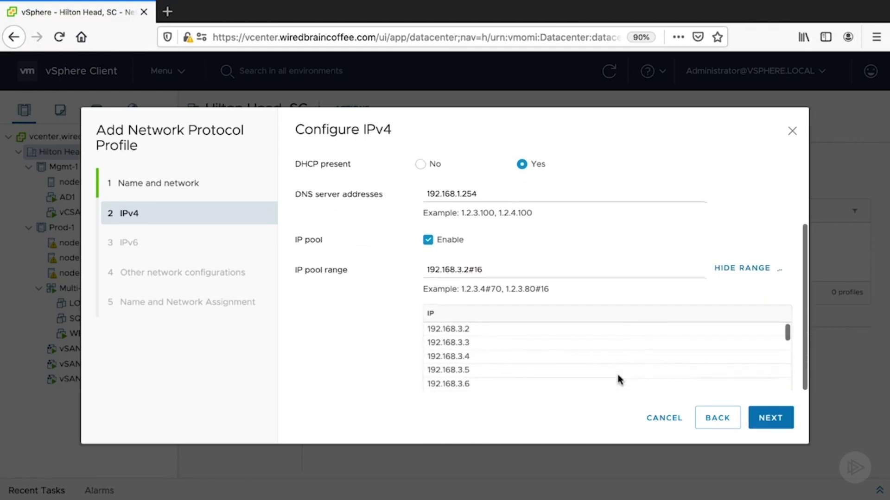
scroll(601, 384, "down", 5)
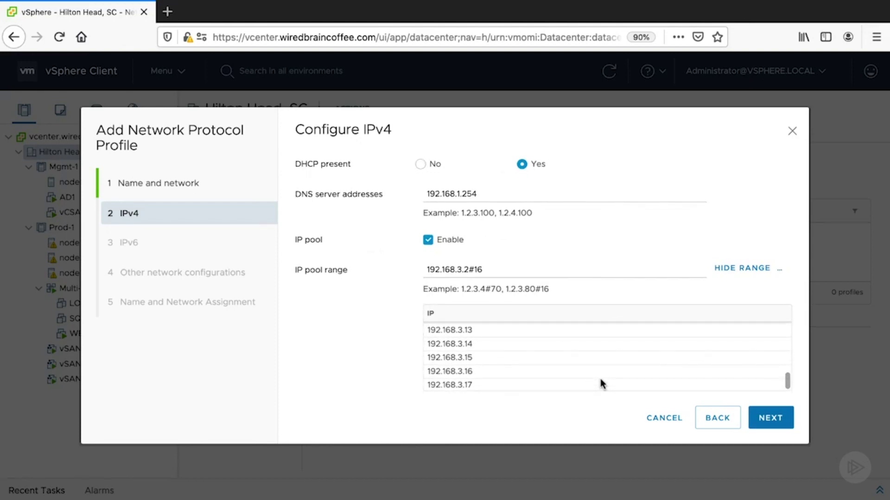
scroll(601, 384, "up", 5)
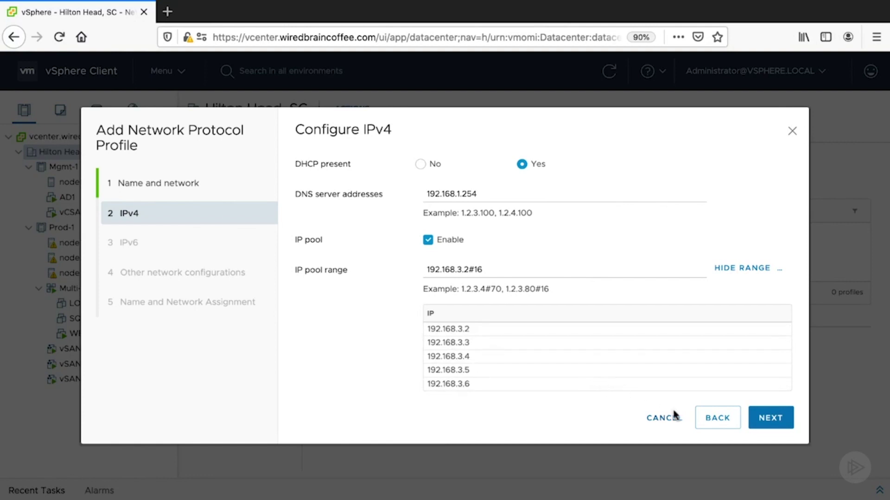
- Leave IPv6 unconfigured, set the DNS domain to wiredbraincoffee.com, and finish creating the network protocol profile
left_click(777, 425)
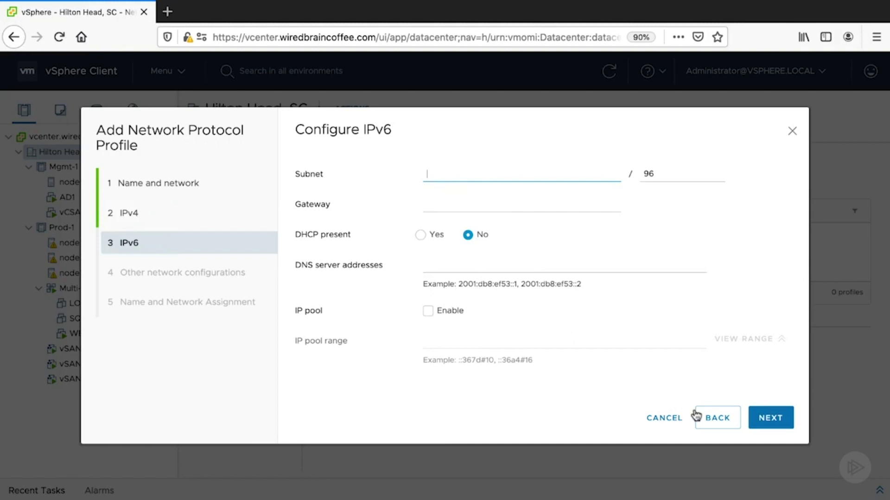
left_click(769, 421)
type("wired")
type("braincof")
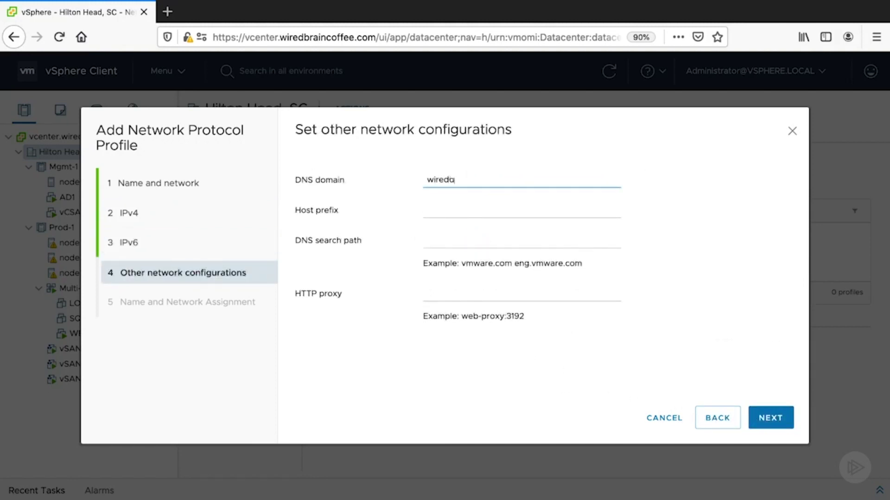
type("fee.com")
key("Tab")
left_click(768, 425)
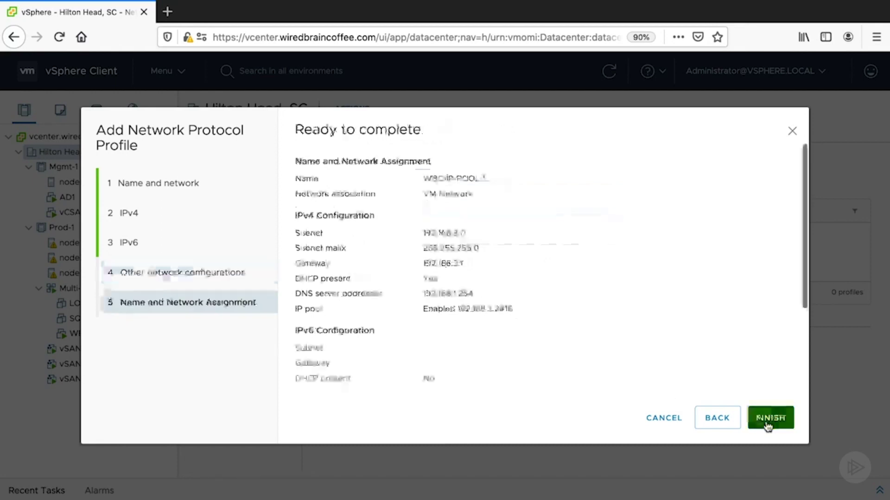
left_click(767, 424)
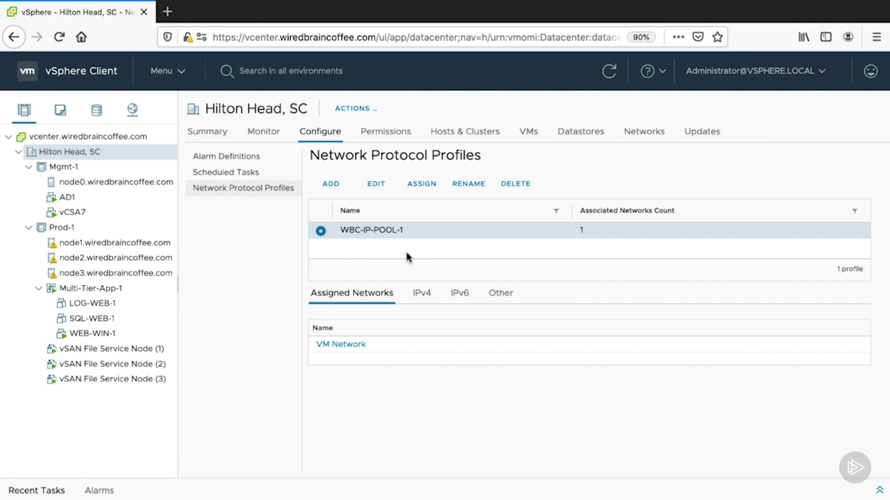
- Open Multi-Tier-App-1's IP allocation settings for editing and set the authoring IP protocol to IPv4
left_click(93, 289)
right_click(116, 288)
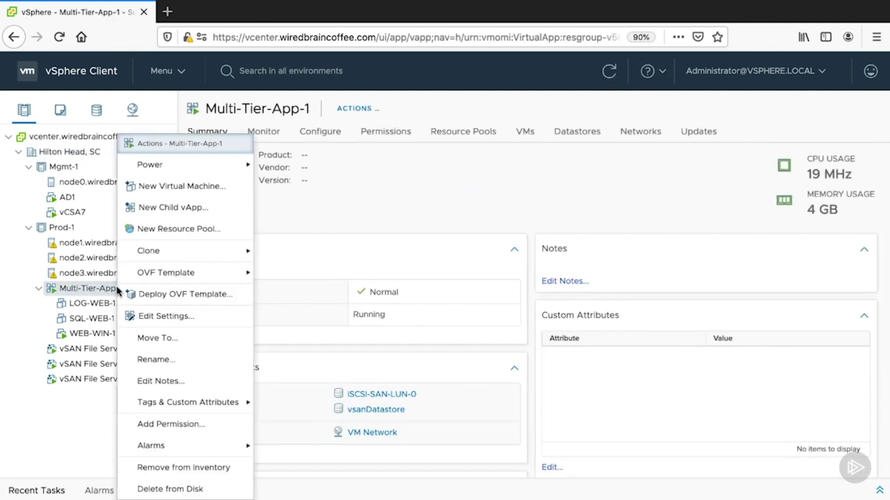
left_click(164, 319)
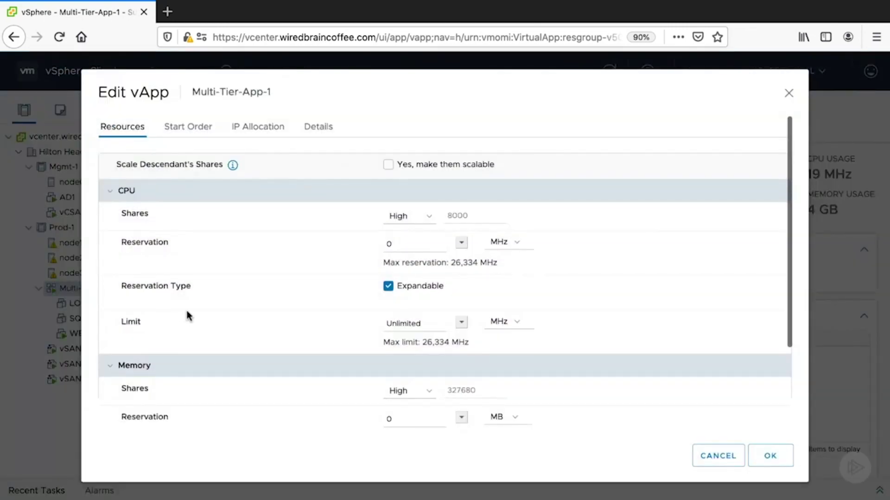
left_click(268, 135)
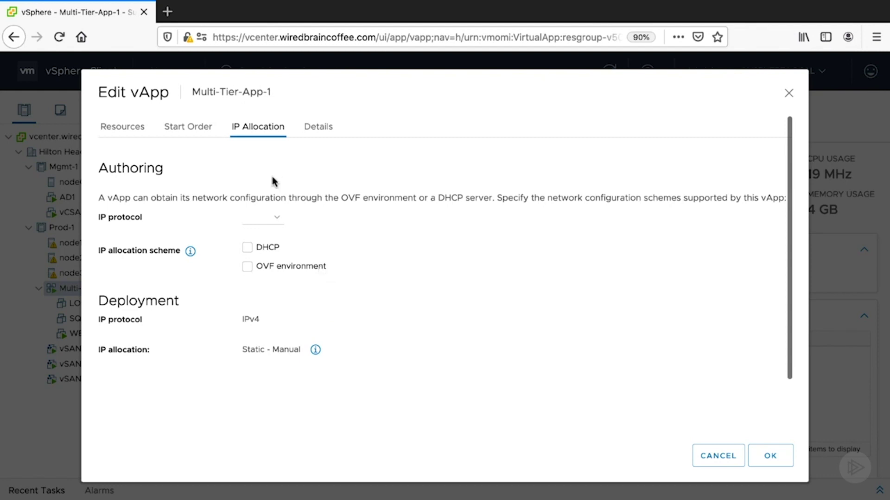
left_click(282, 224)
left_click(279, 229)
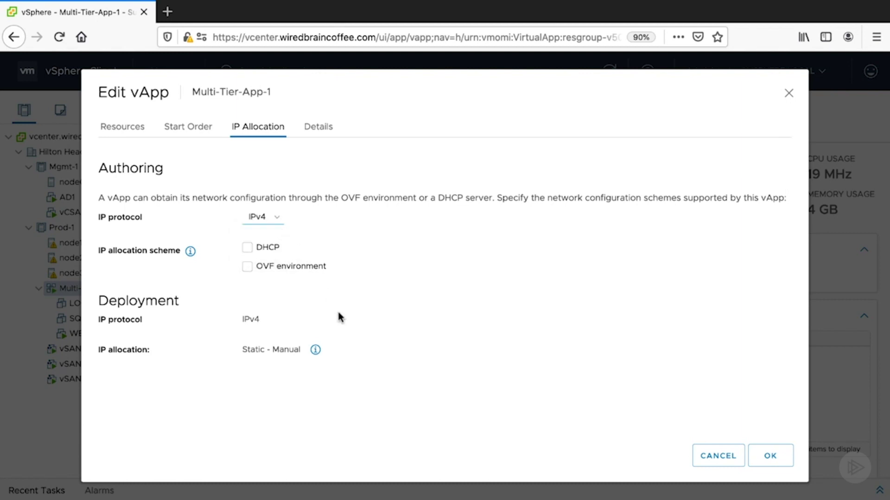
- Enable only OVF environment as the IP allocation scheme and set the deployment IP allocation to Static - IP Pool
mouse_move(191, 253)
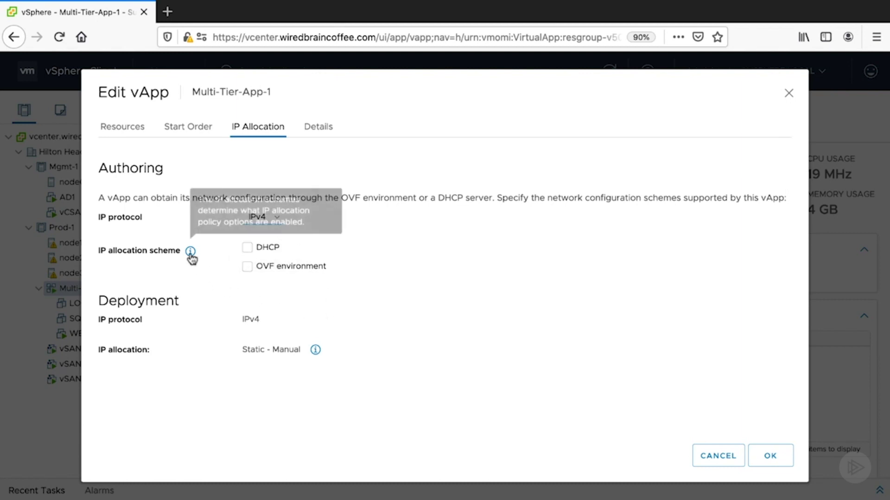
left_click(247, 249)
left_click(247, 248)
left_click(247, 266)
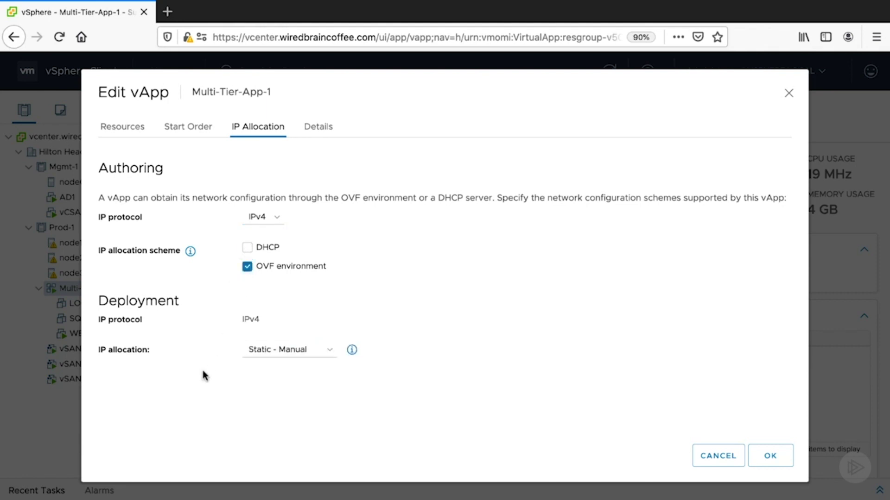
left_click(315, 351)
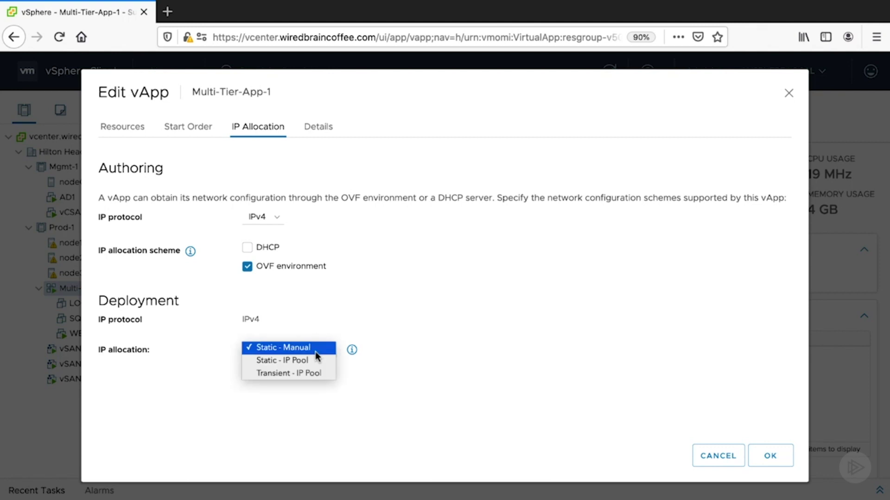
left_click(310, 361)
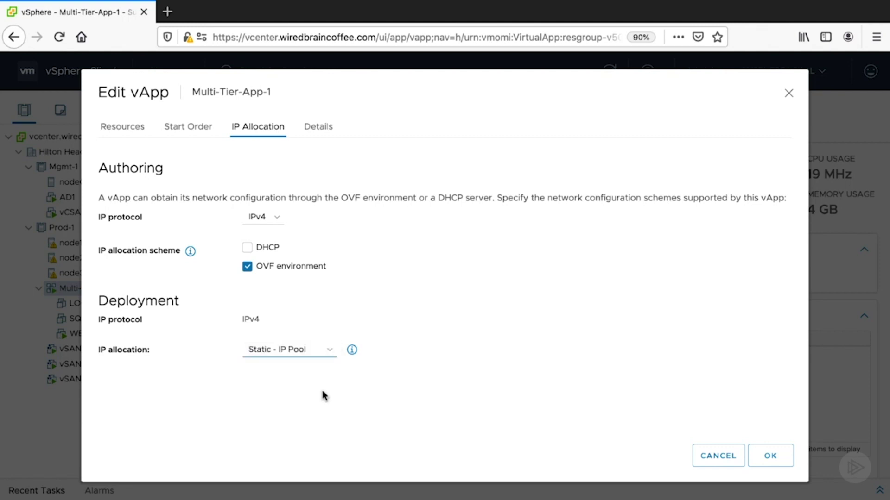
- Change the vApp's deployment IP allocation to Transient - IP Pool and save the vApp settings
left_click(324, 350)
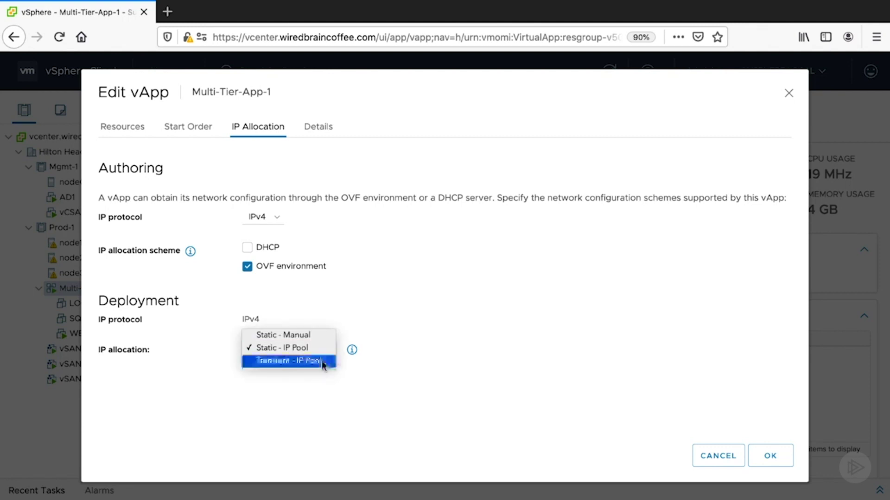
left_click(322, 360)
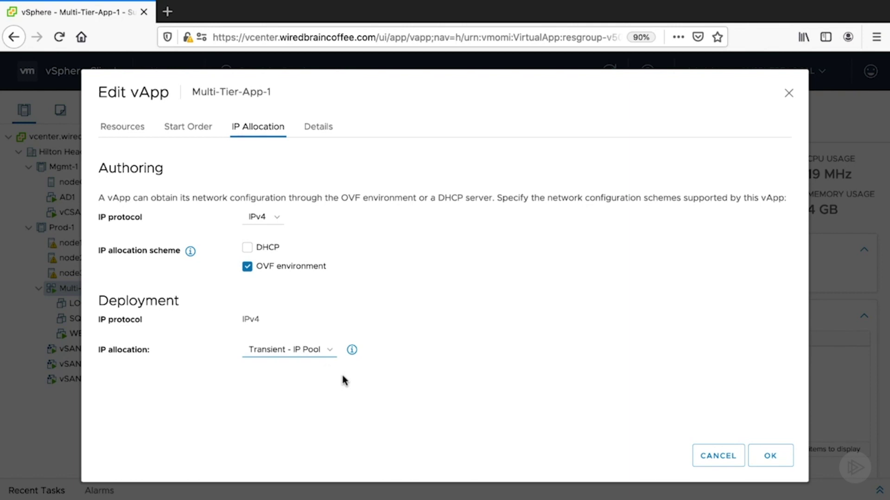
scroll(344, 381, "down", 1)
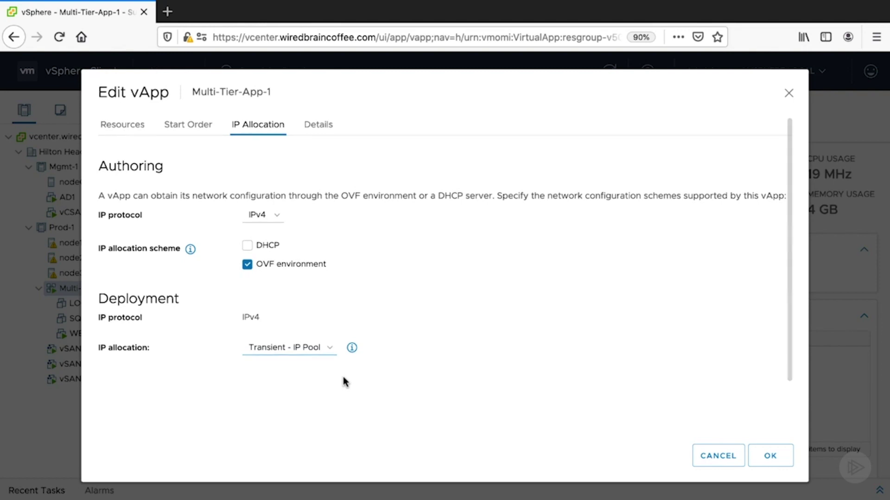
left_click(763, 456)
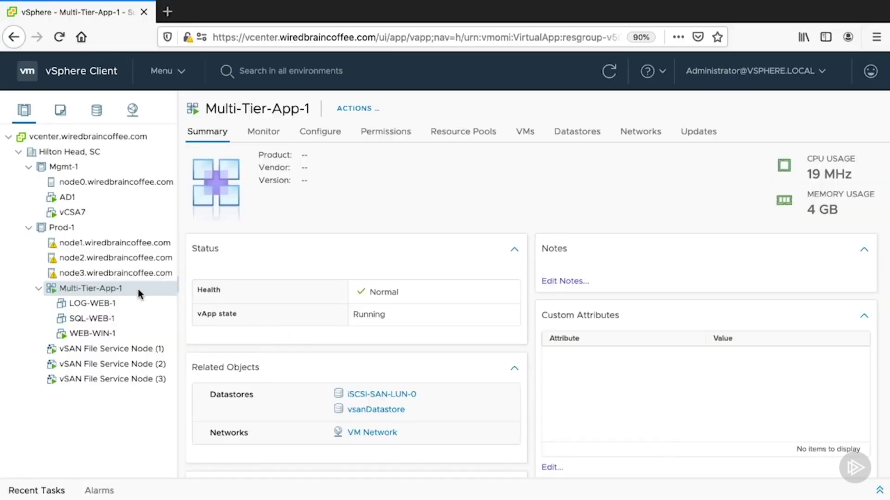
- Review the VM start order in Multi-Tier-App-1's settings, leaving without making changes
right_click(138, 290)
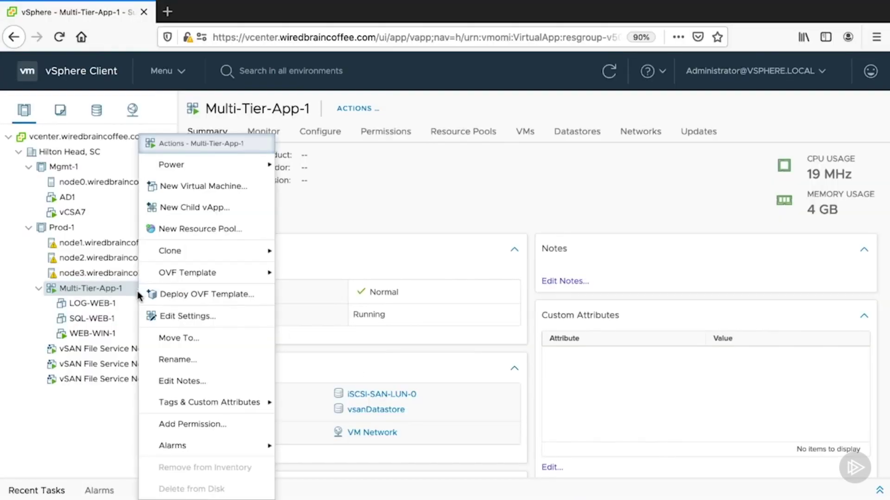
left_click(167, 315)
left_click(197, 128)
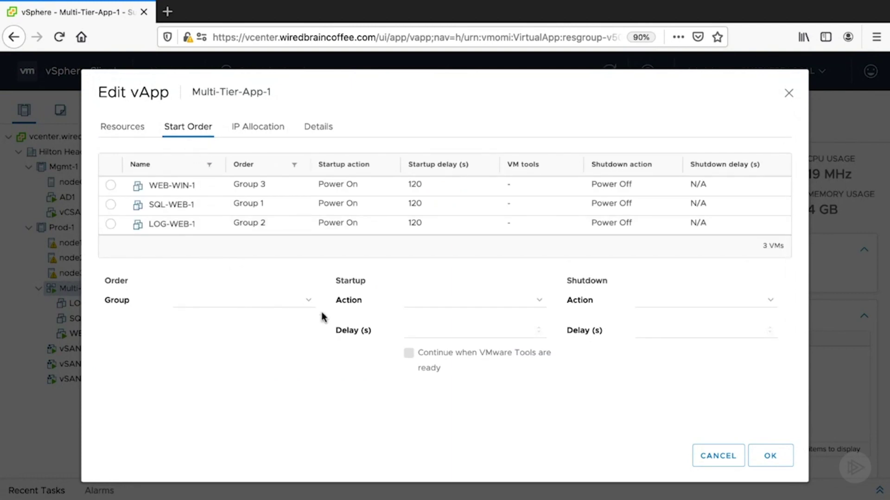
left_click(717, 455)
- Power off Multi-Tier-App-1 with all its VMs and show the recent tasks
right_click(128, 291)
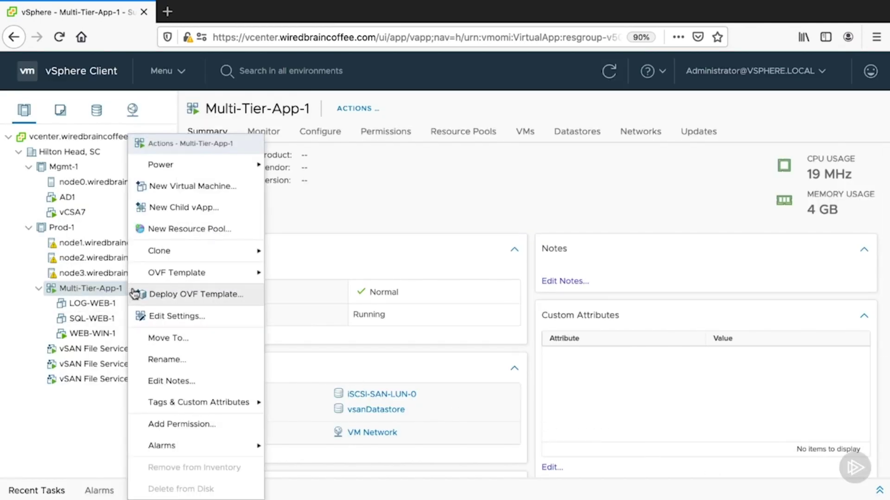
mouse_move(224, 167)
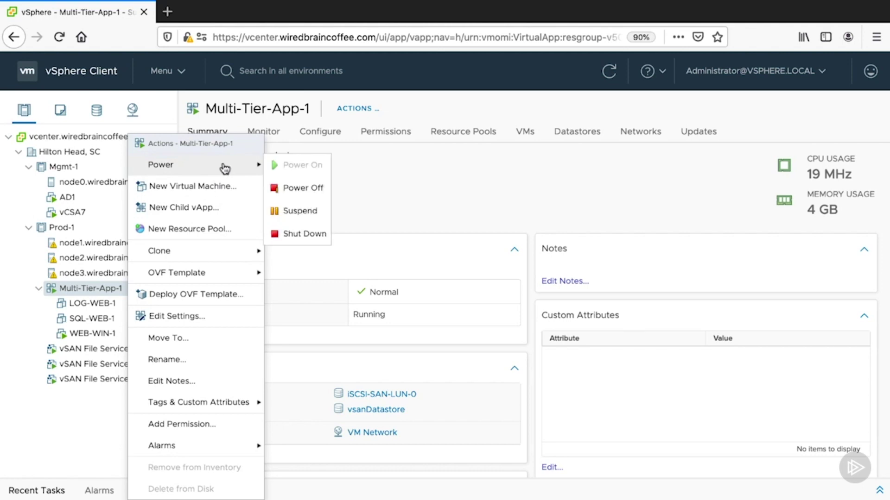
left_click(316, 190)
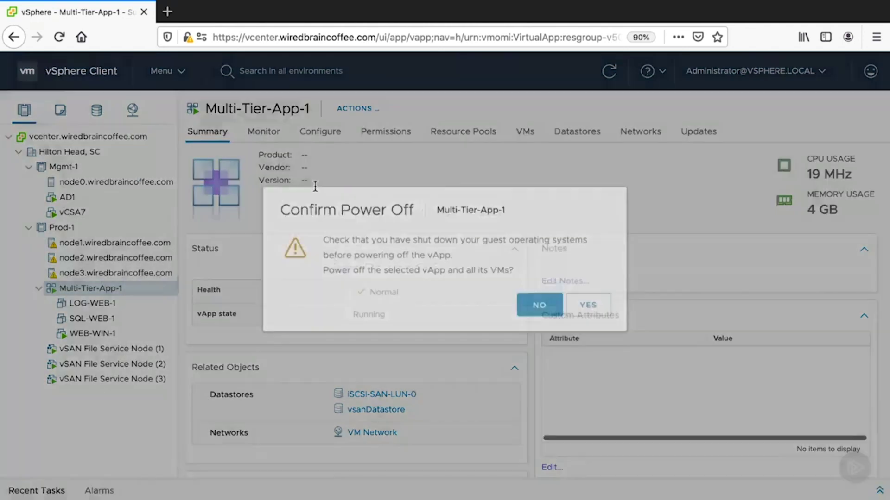
left_click(582, 323)
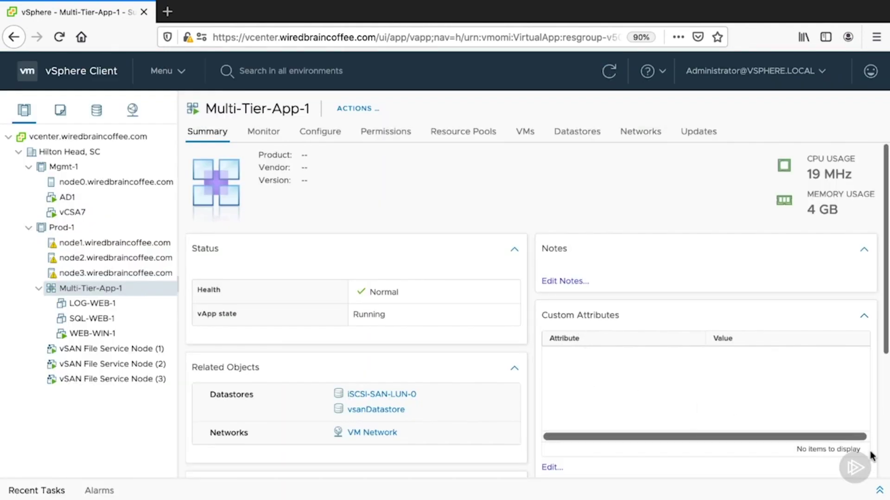
left_click(879, 491)
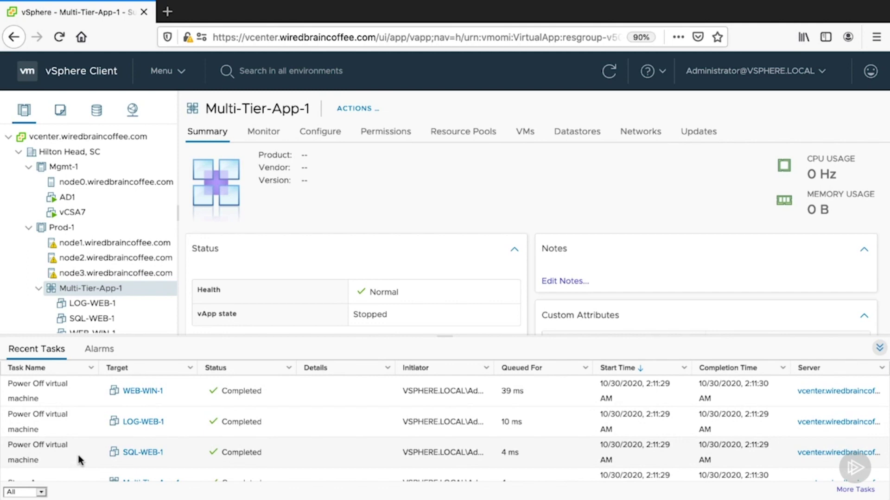
- Power on the Multi-Tier-App-1 vApp
scroll(118, 257, "down", 2)
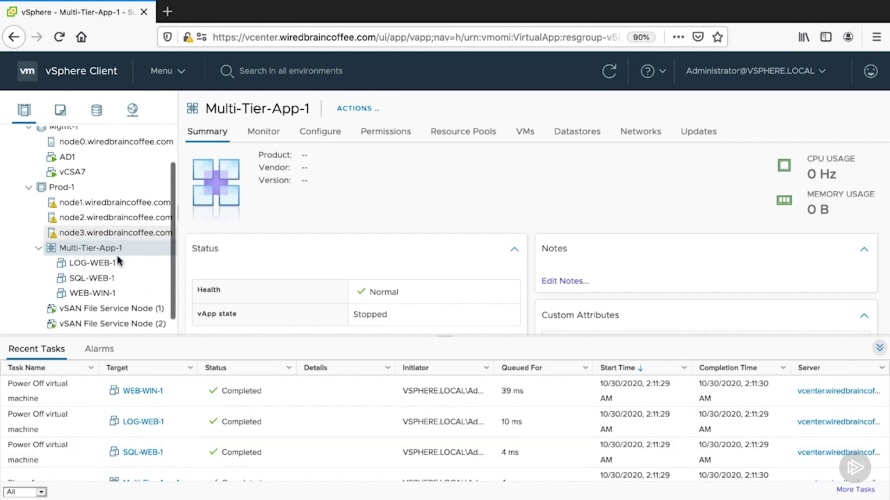
scroll(79, 237, "up", 1)
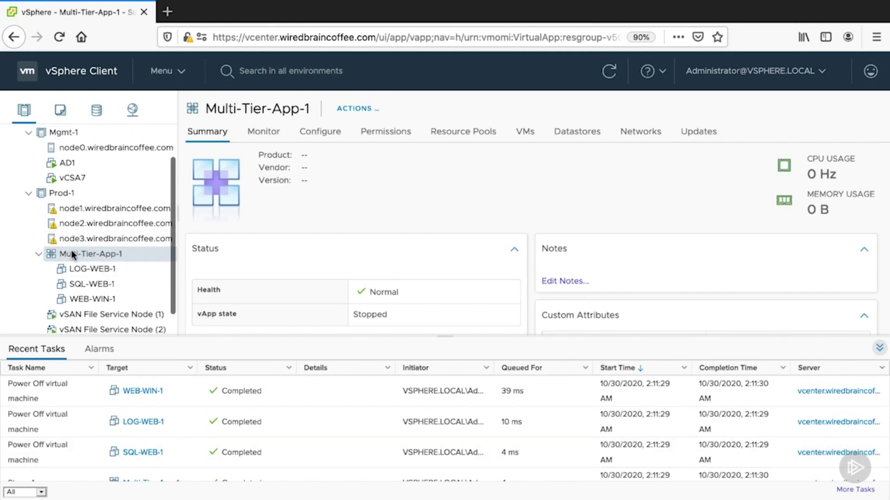
right_click(72, 261)
mouse_move(145, 169)
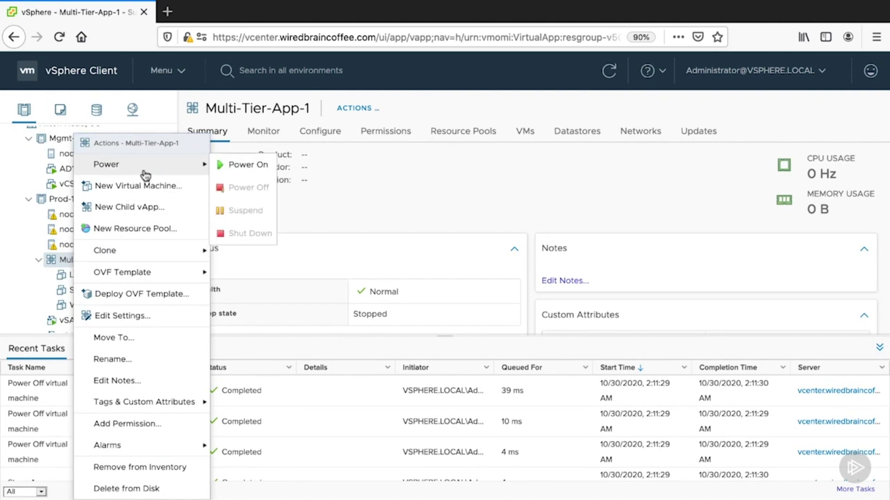
left_click(239, 168)
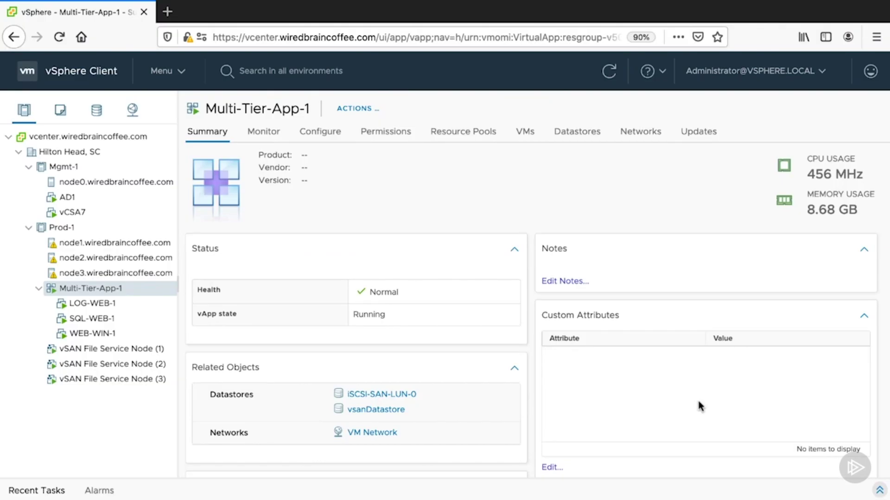
- Suspend the Multi-Tier-App-1 vApp and show the progress of its recent tasks
right_click(115, 287)
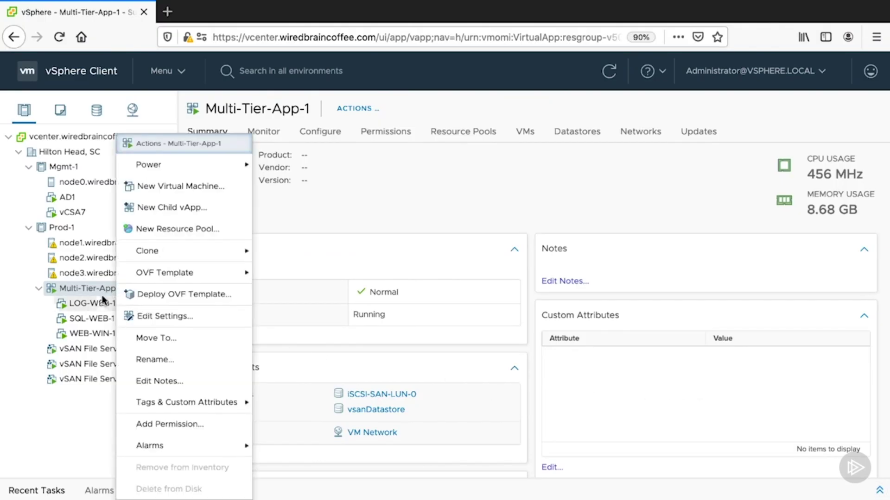
mouse_move(227, 170)
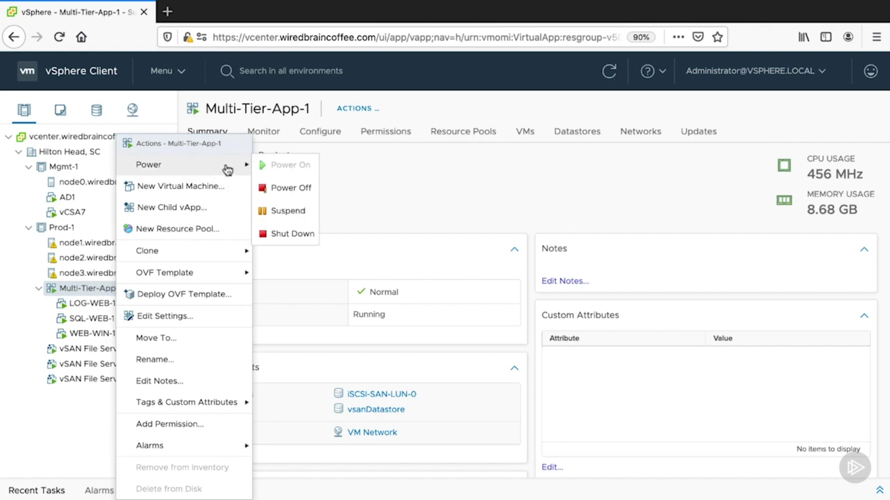
left_click(299, 213)
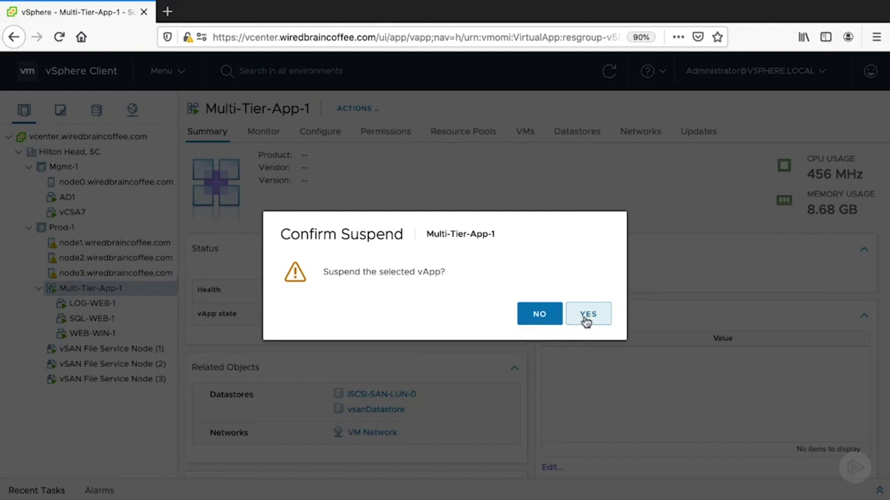
left_click(587, 320)
left_click(879, 490)
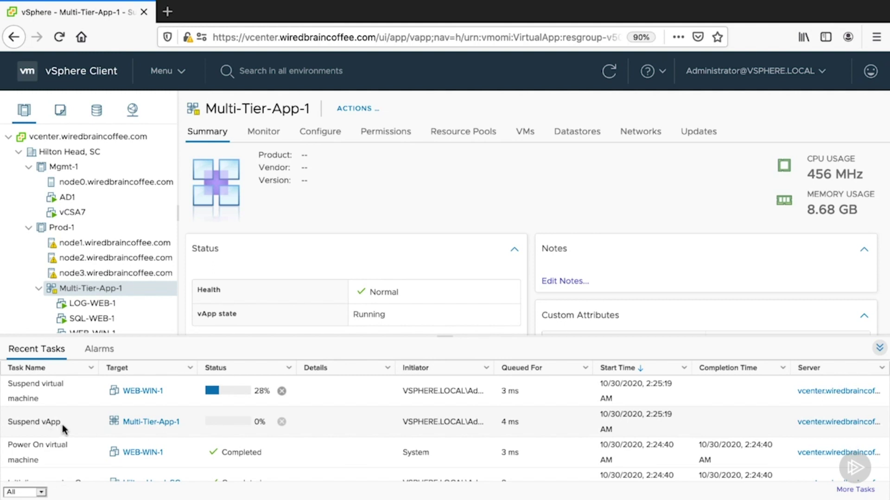
- Check which power operations are available for Multi-Tier-App-1 during the suspend task
right_click(112, 293)
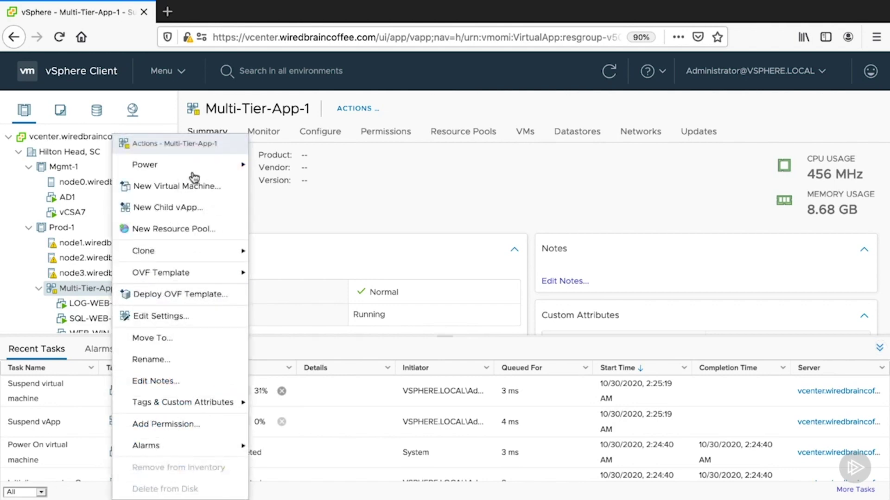
mouse_move(209, 165)
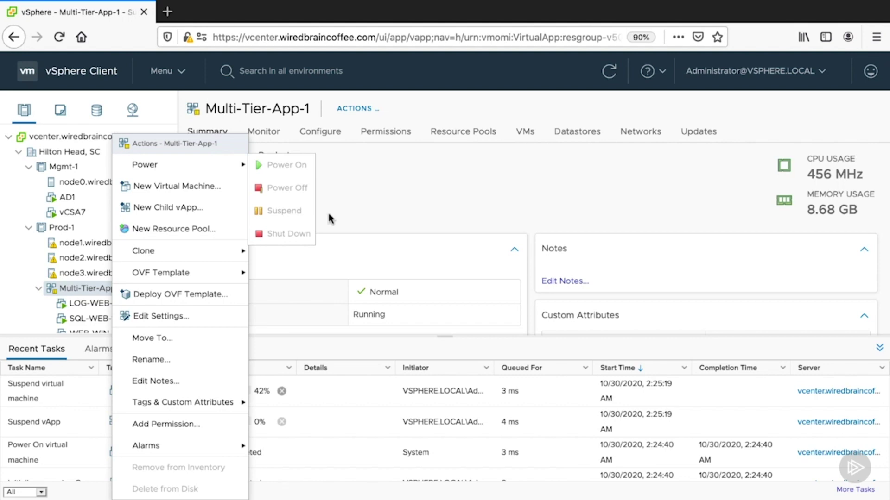
left_click(368, 208)
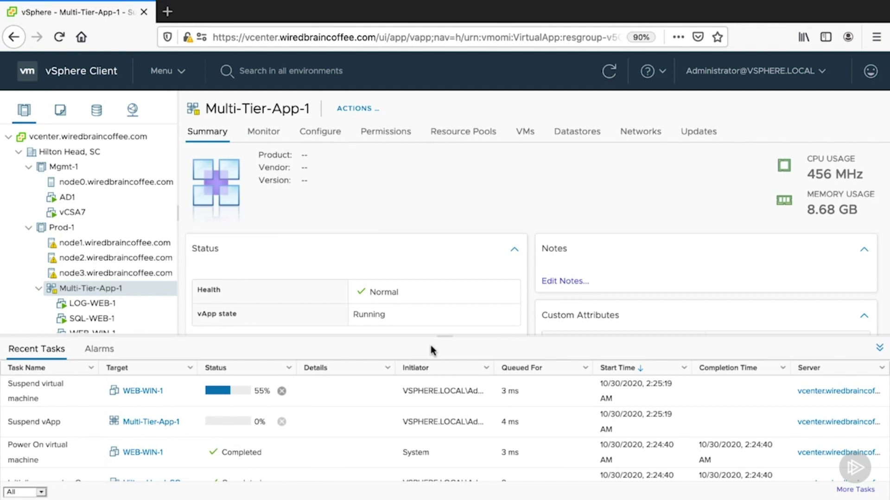